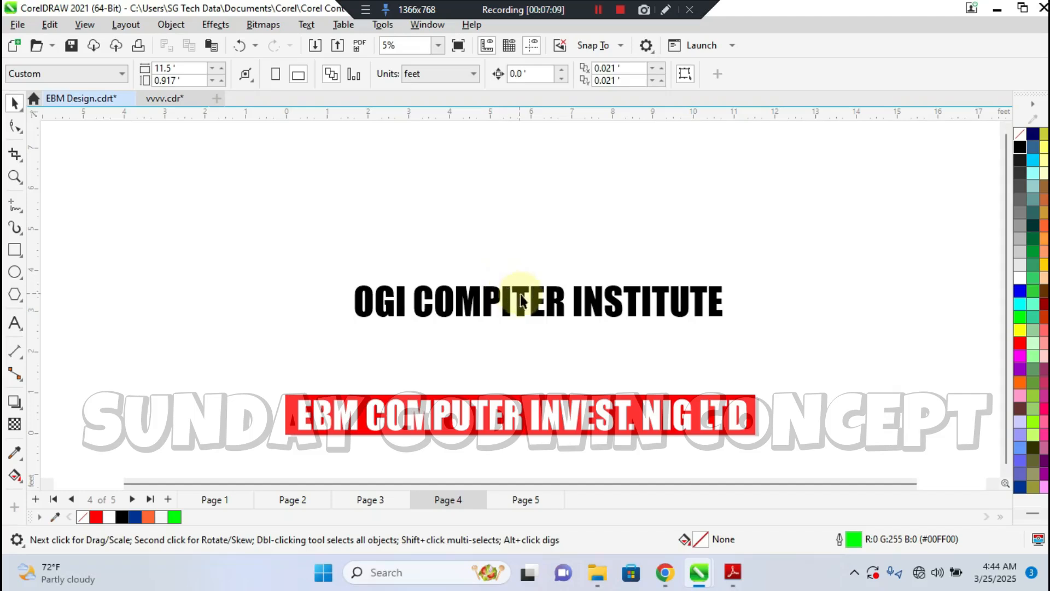
Correct the misspelled word in the black heading so it reads OGI COMPUTER INSTITUTE
double_click(510, 299)
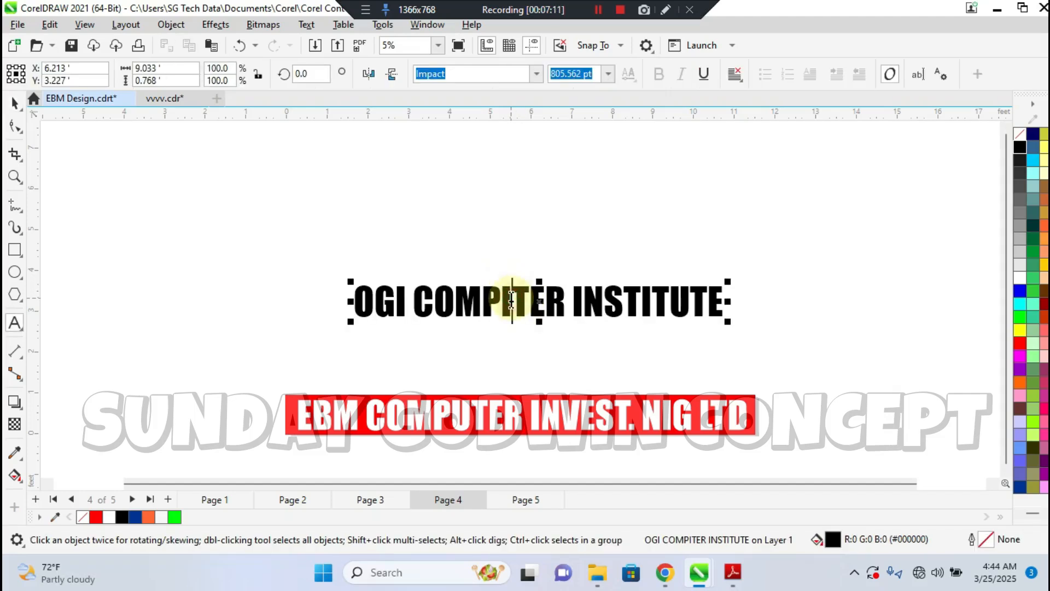
key("BackSpace")
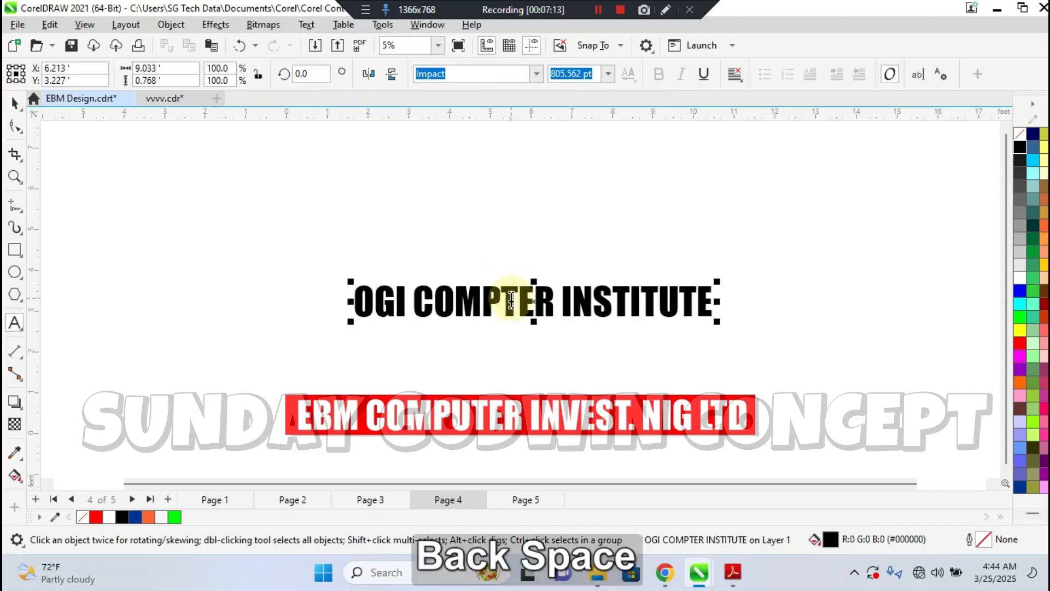
type("U")
left_click(15, 103)
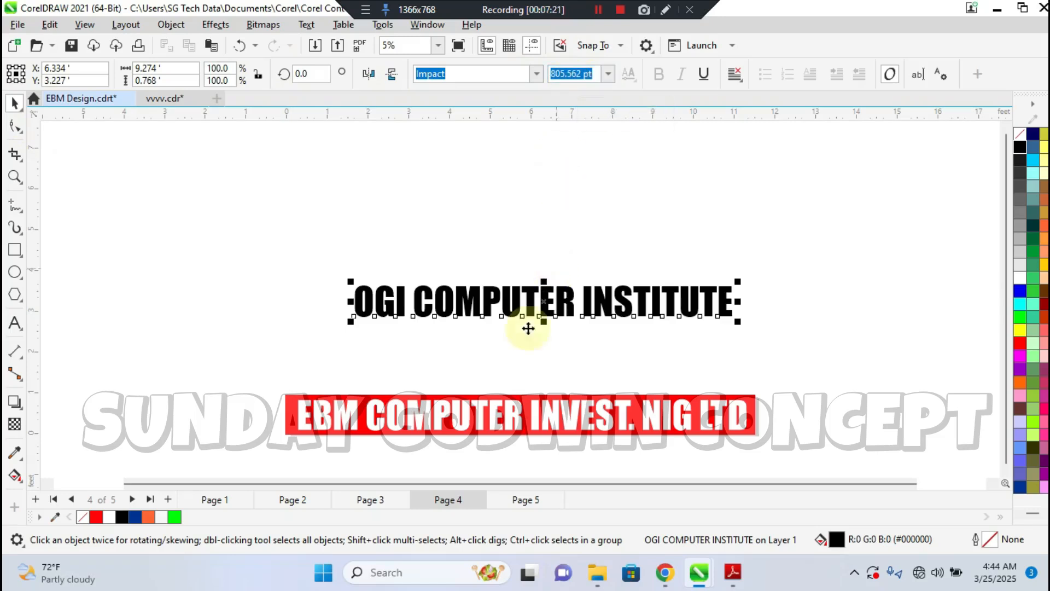
Paste the clipboard's green-outlined rectangle in view beside the black heading, and delete it
left_click(522, 416)
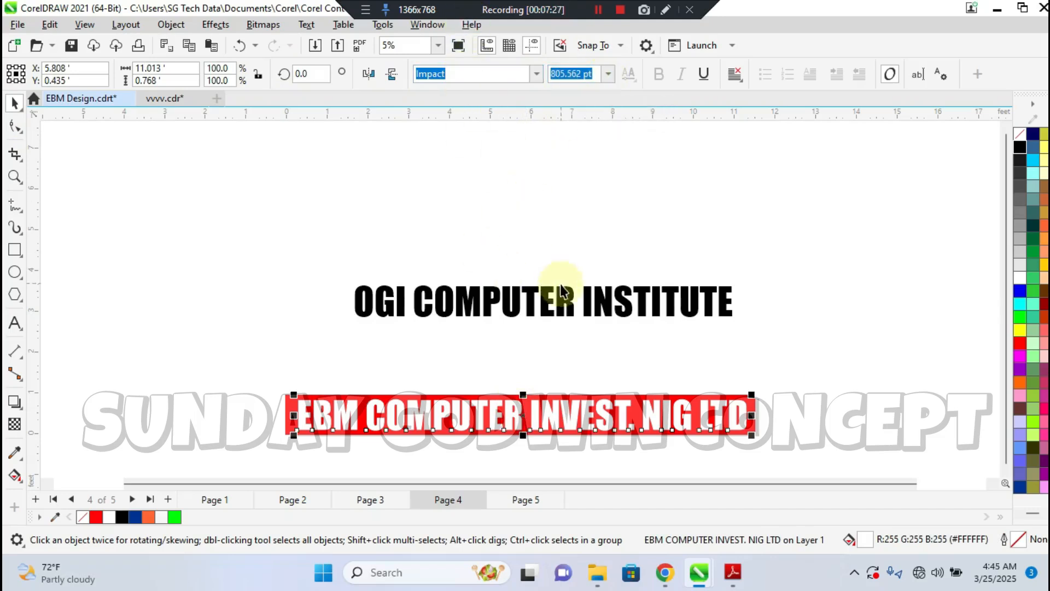
left_click(545, 303)
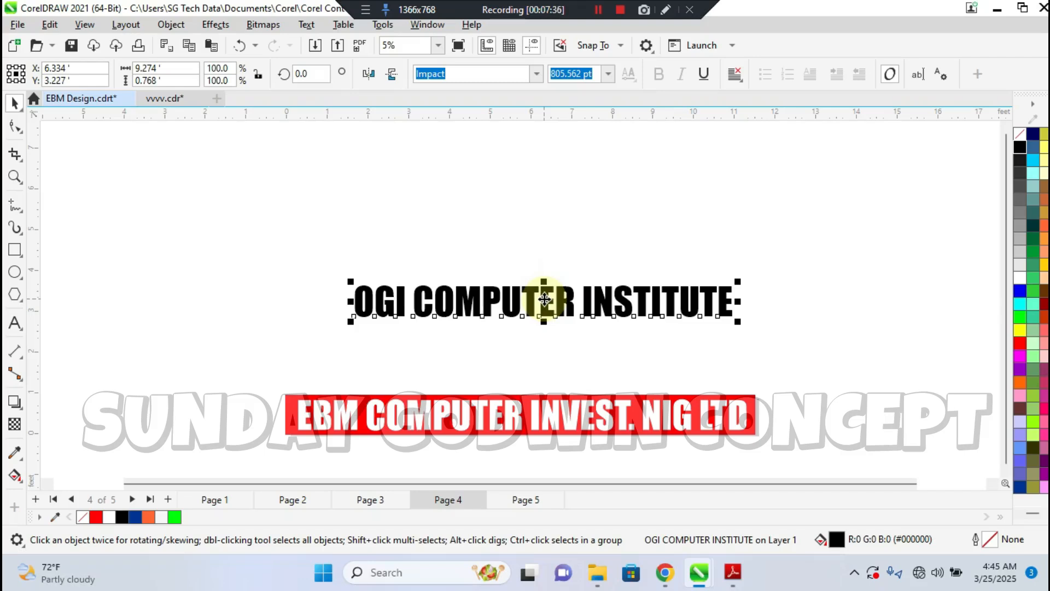
left_click(50, 25)
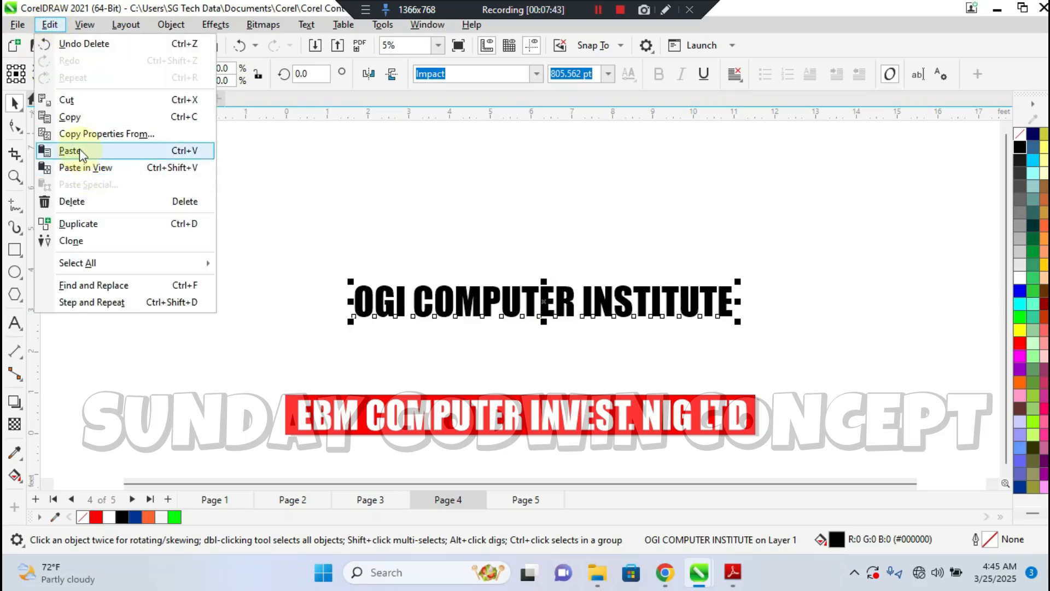
left_click(125, 177)
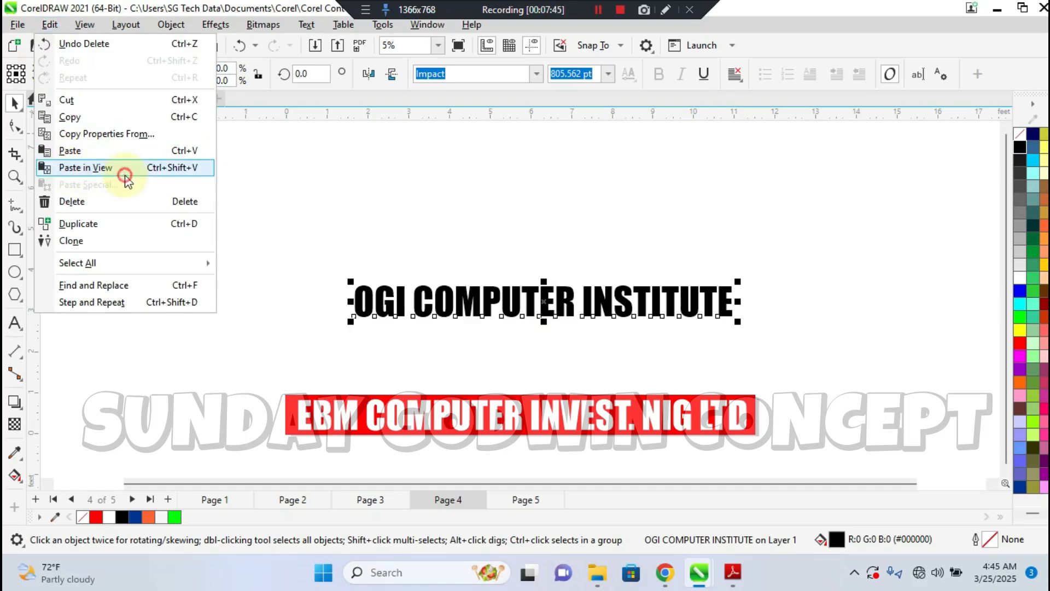
left_click_drag(563, 352, 230, 269)
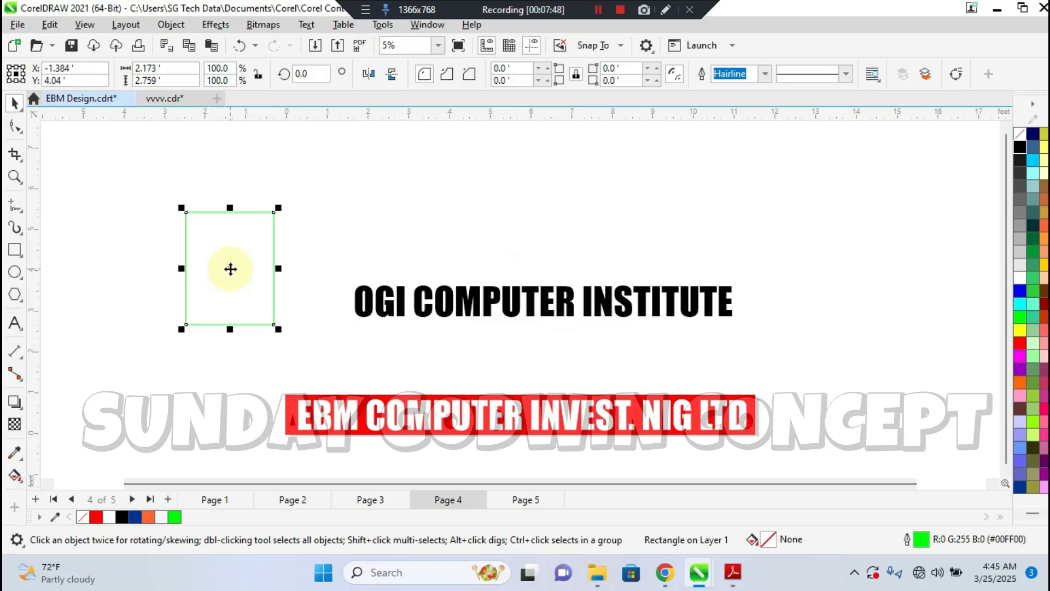
key("Delete")
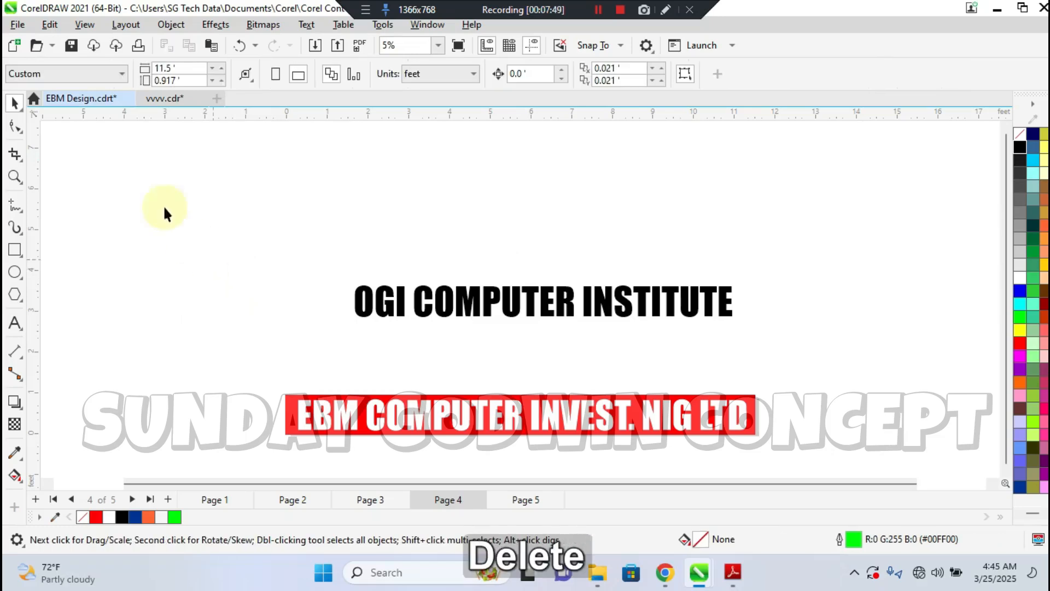
Duplicate the OGI COMPUTER INSTITUTE heading twice, stacking the copies at even spacing above the original
left_click(48, 25)
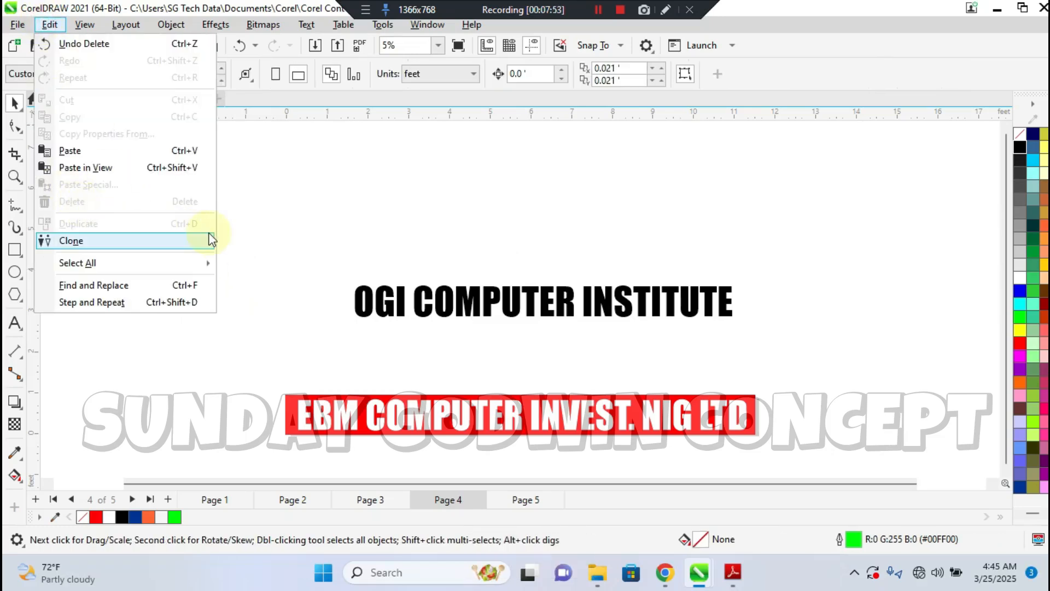
left_click(462, 292)
left_click(461, 305)
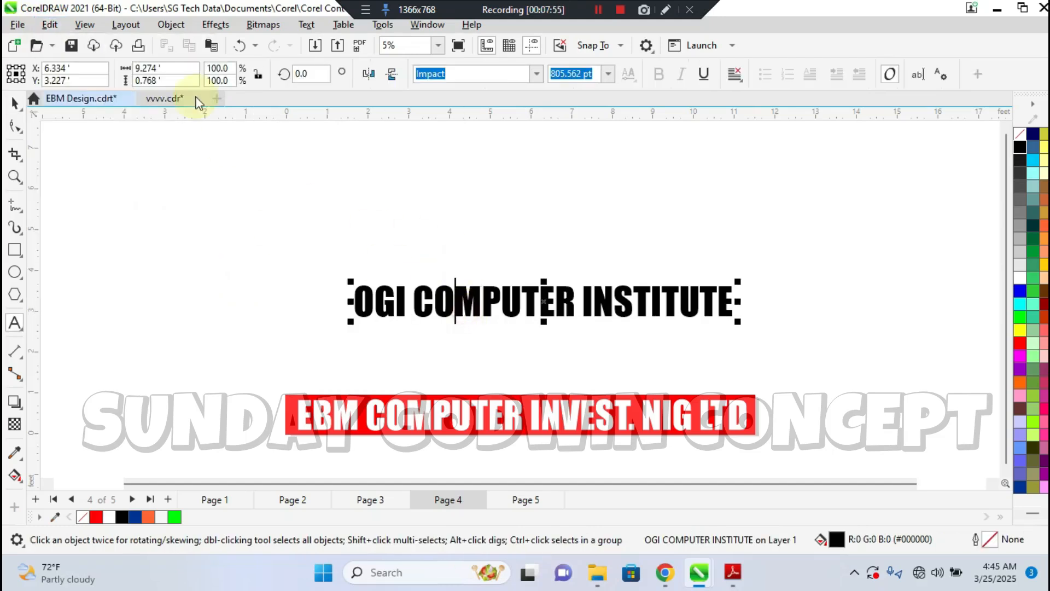
left_click(49, 24)
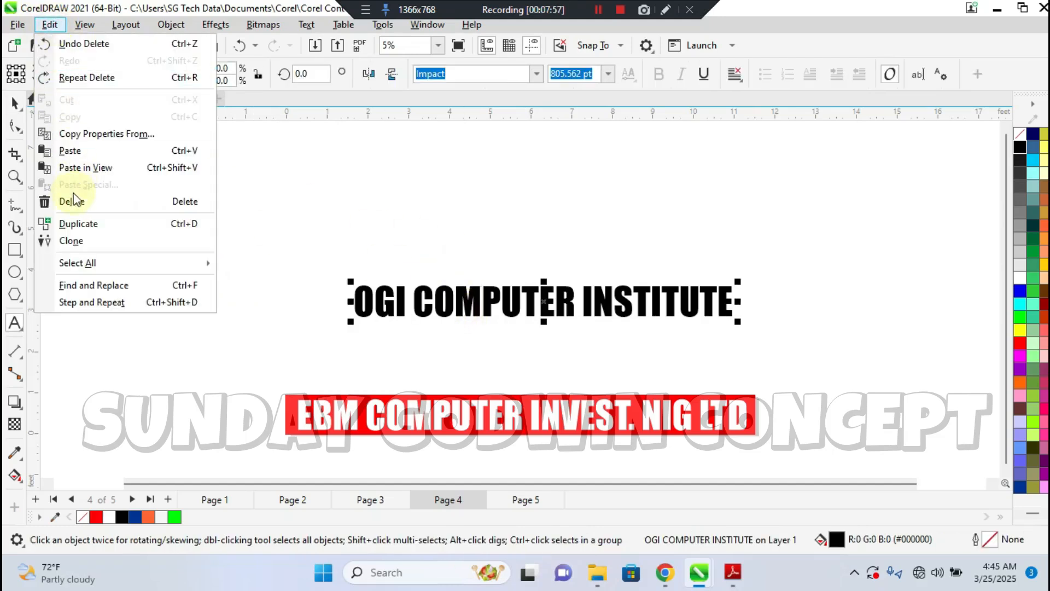
left_click(82, 228)
left_click_drag(508, 218, 507, 215)
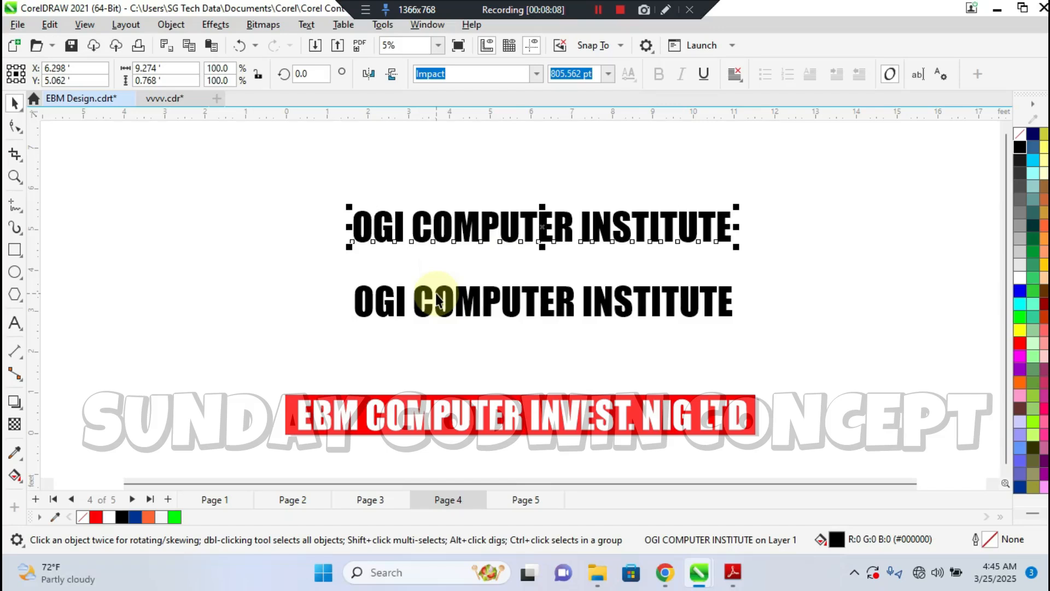
left_click(52, 25)
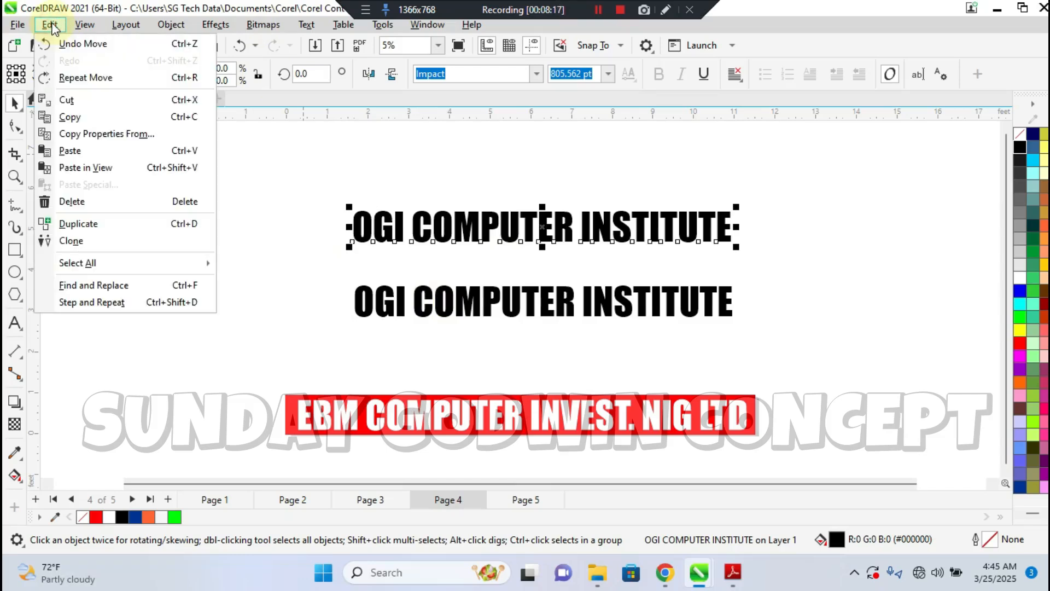
left_click(183, 225)
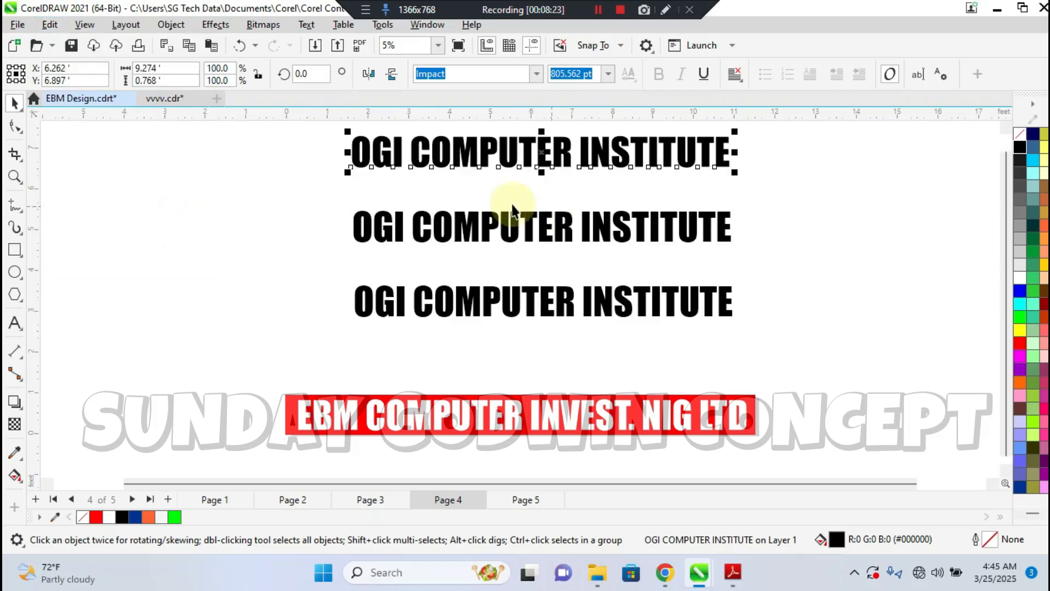
Delete both duplicate headings above the original, starting with the uppermost one
left_click(50, 25)
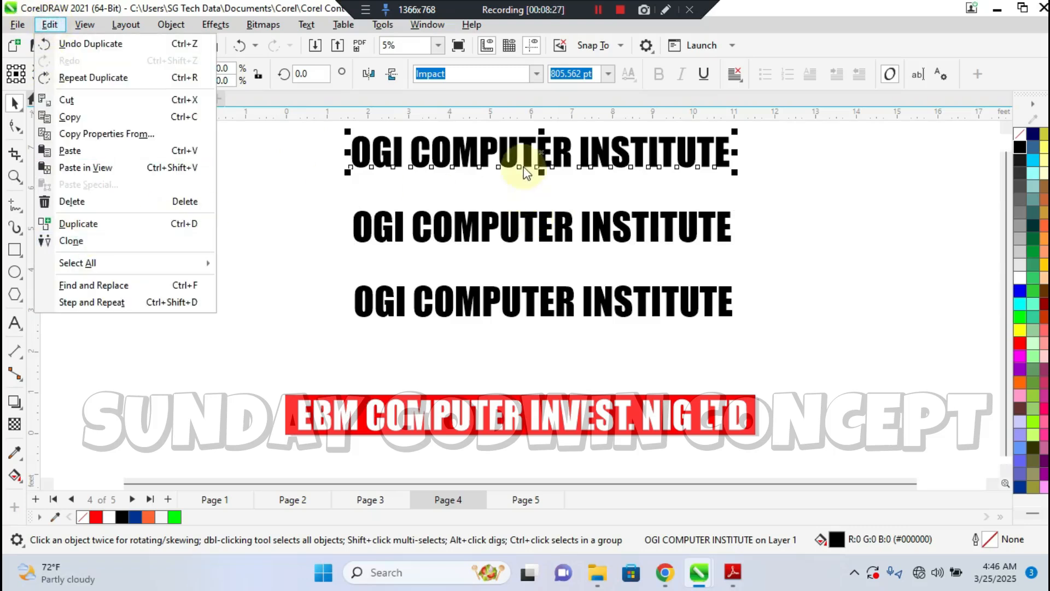
left_click(518, 154)
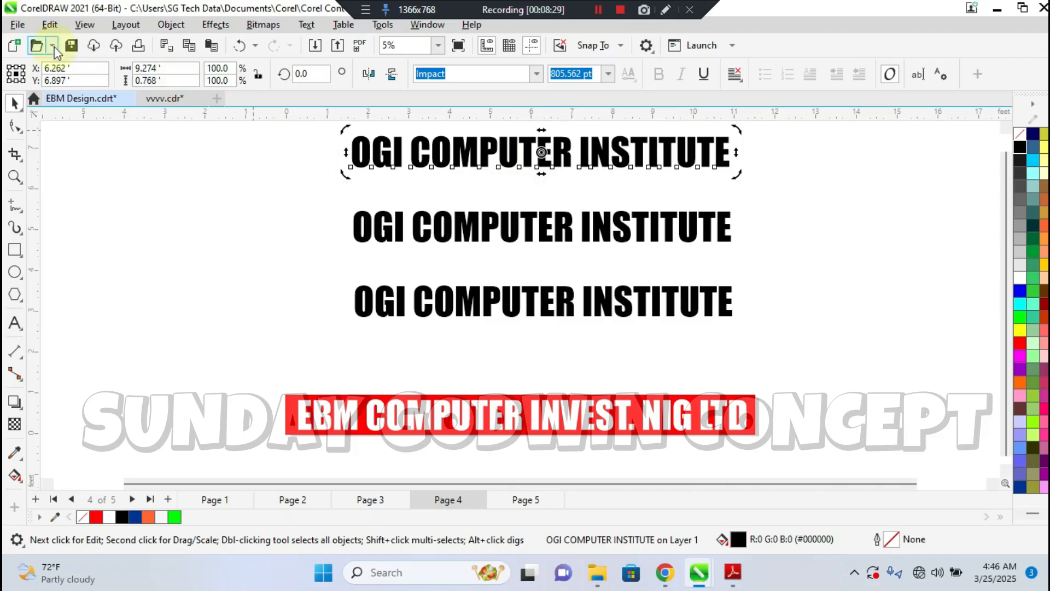
left_click(50, 25)
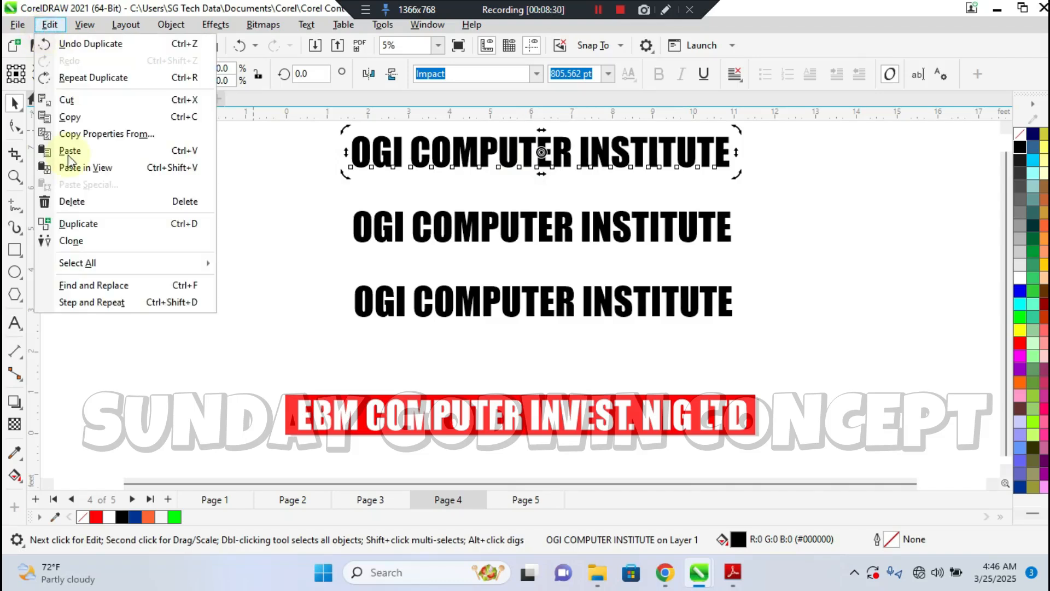
left_click(79, 201)
double_click(511, 226)
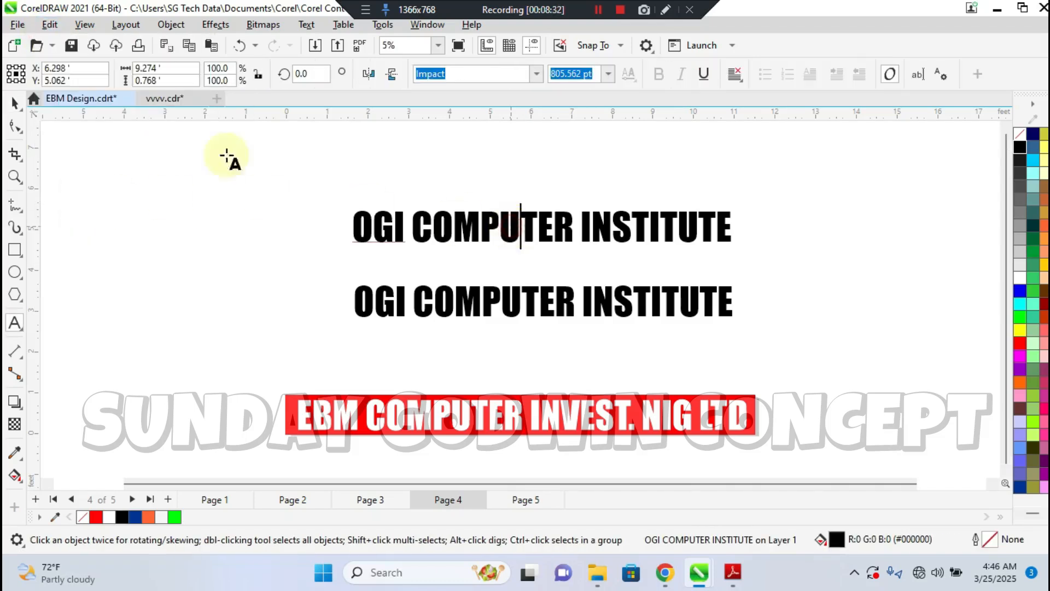
left_click(13, 100)
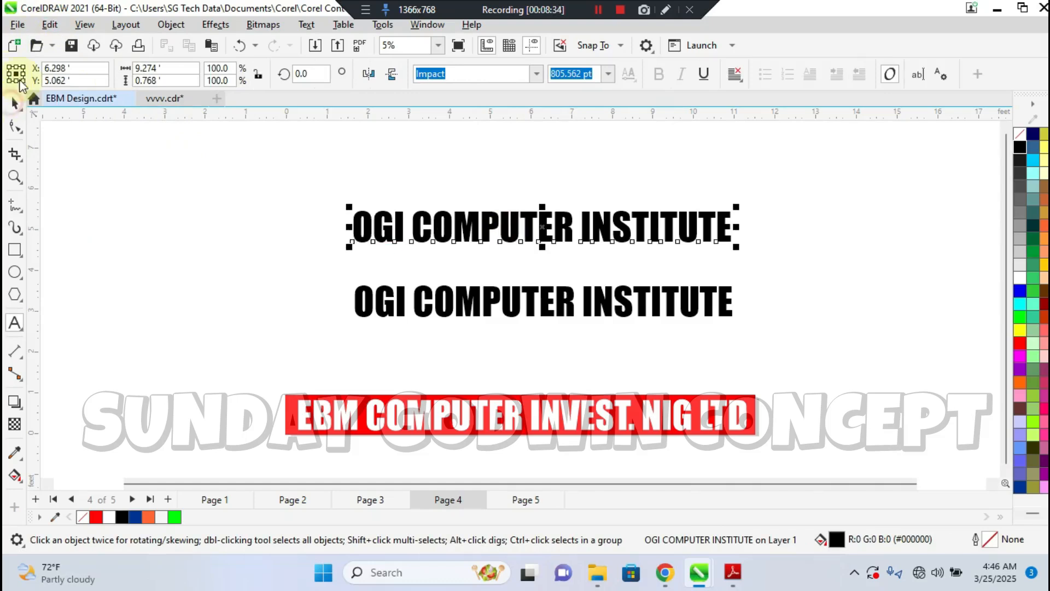
left_click(49, 25)
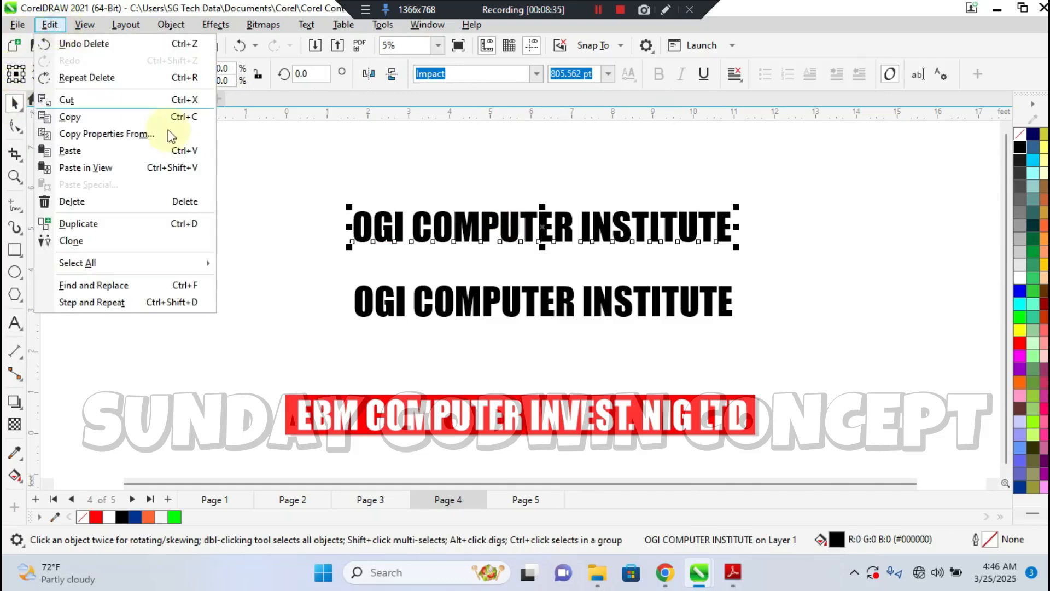
left_click(82, 201)
Duplicate the remaining black heading once and place the copy just above it, at about Y 4.5 ft
left_click(507, 313)
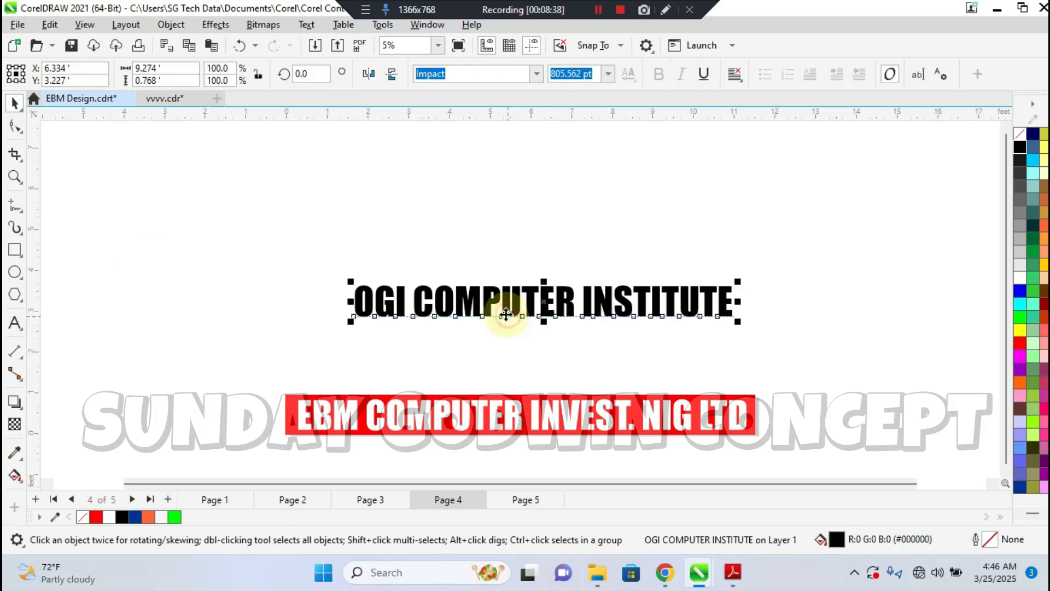
left_click(49, 24)
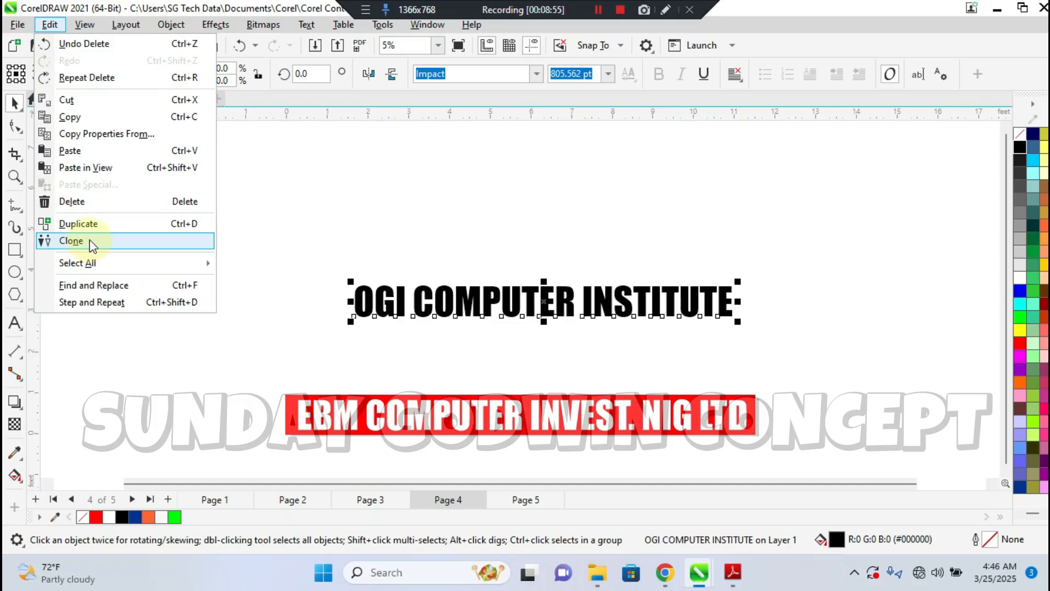
left_click(82, 224)
left_click_drag(476, 290, 493, 263)
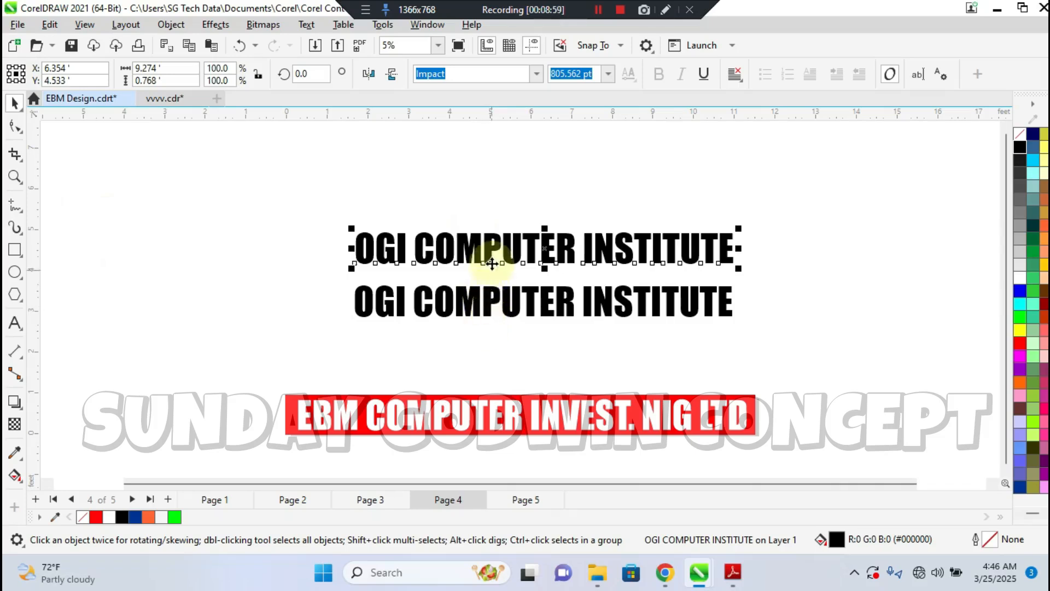
Delete the upper copy of the black heading
left_click(481, 301)
left_click(494, 246)
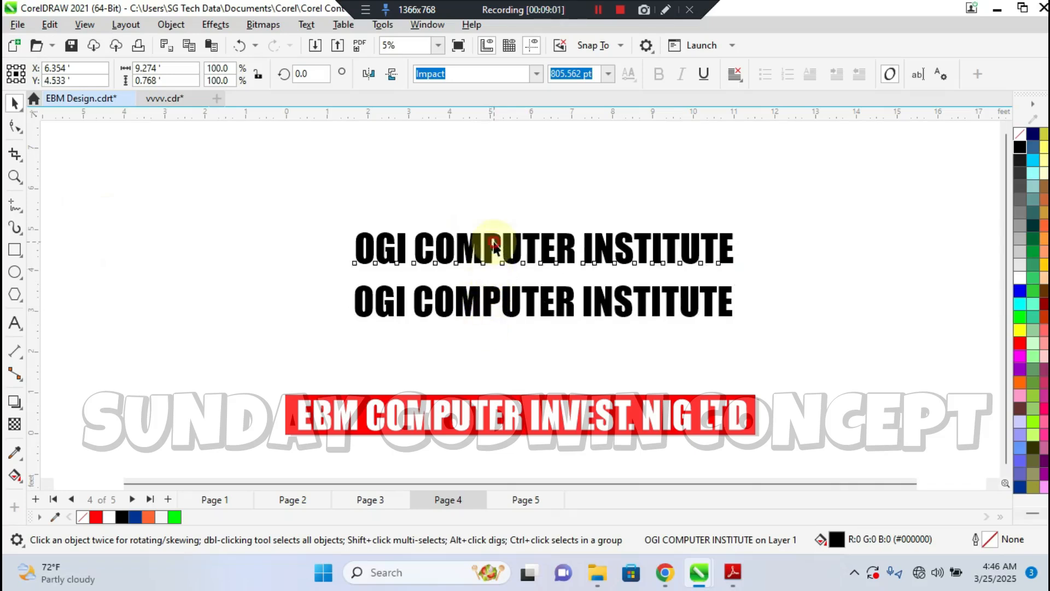
key("Delete")
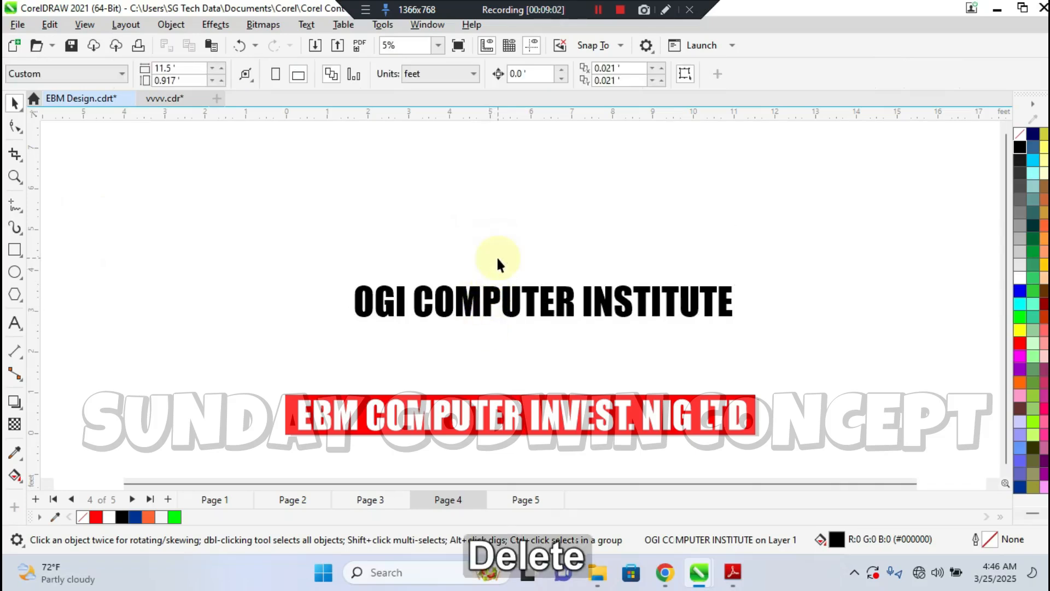
Clone the black heading, move the clone above the original to about Y 4.7 ft, and delete it
left_click(495, 298)
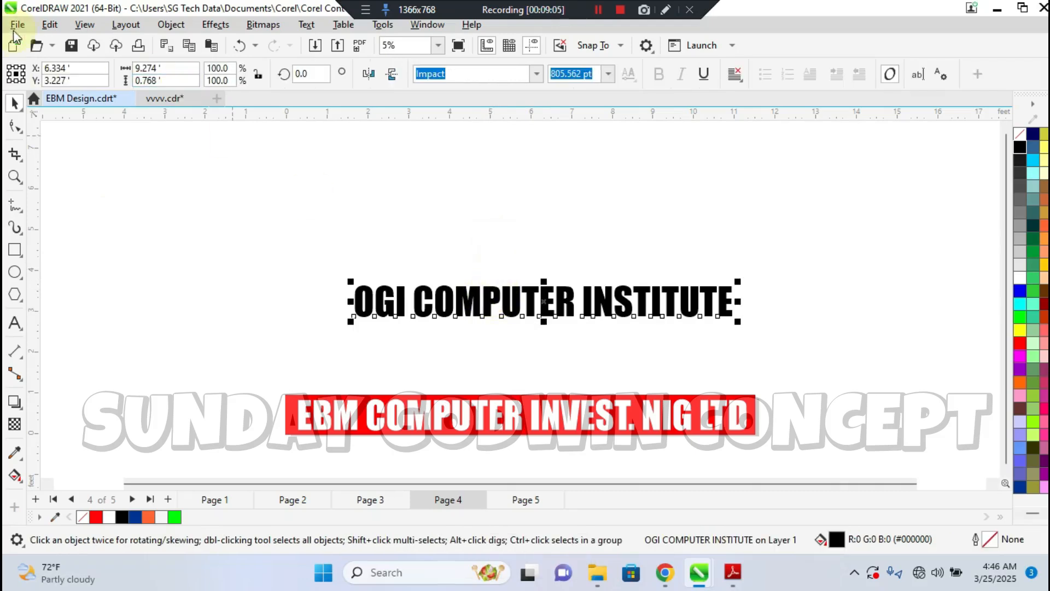
left_click(49, 27)
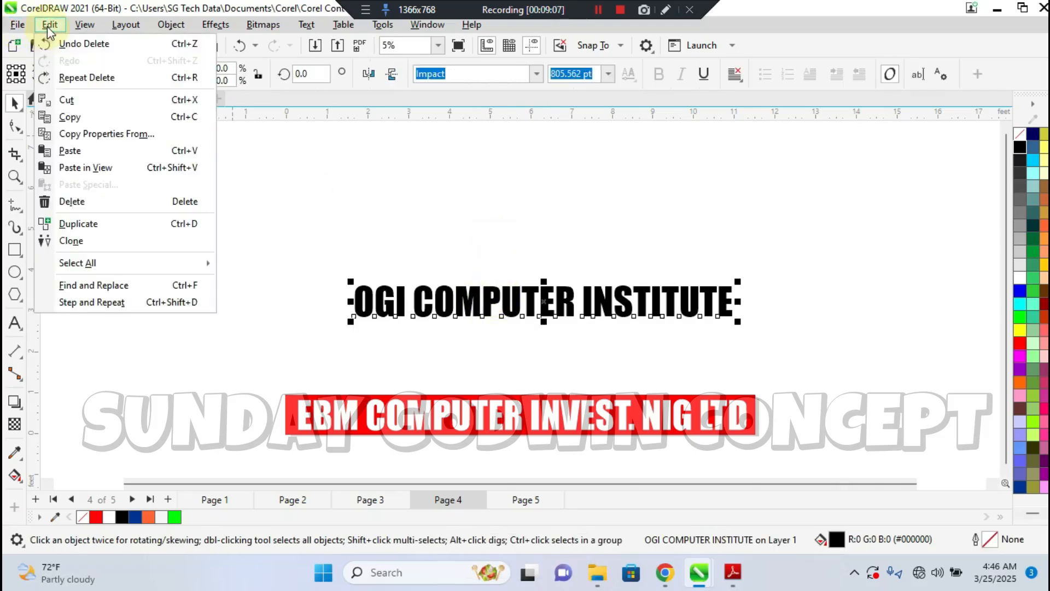
left_click(76, 242)
left_click_drag(544, 300, 539, 241)
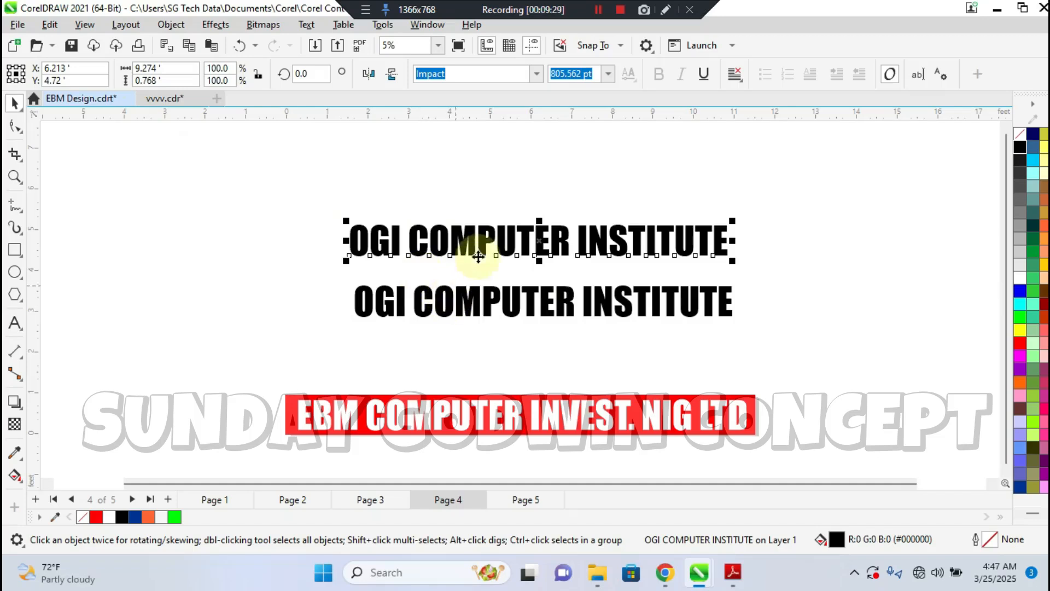
key("Delete")
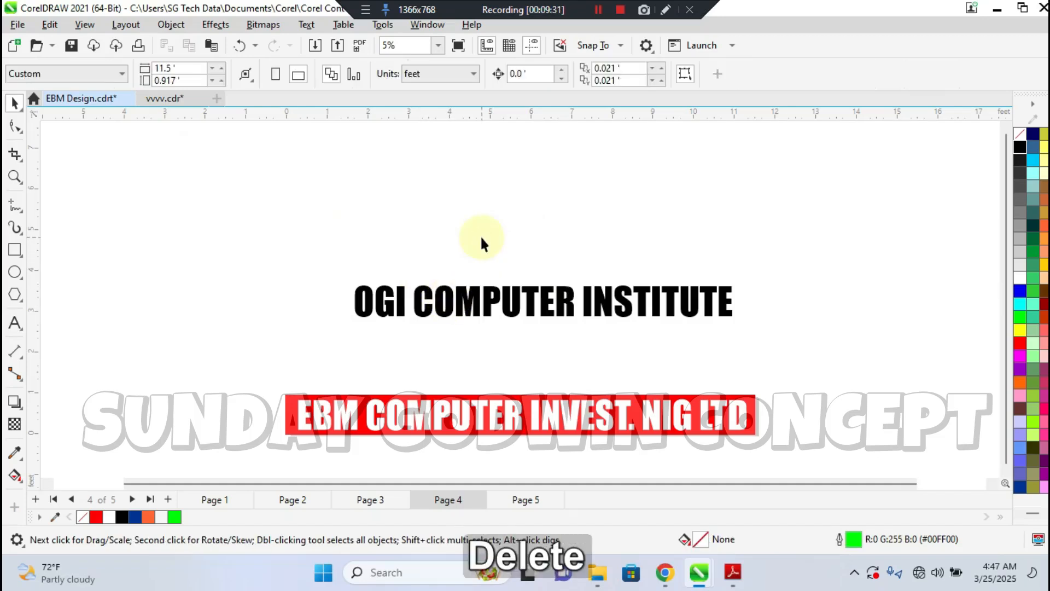
Move the black heading straight up to about Y 4.85 ft
left_click(49, 27)
mouse_move(94, 265)
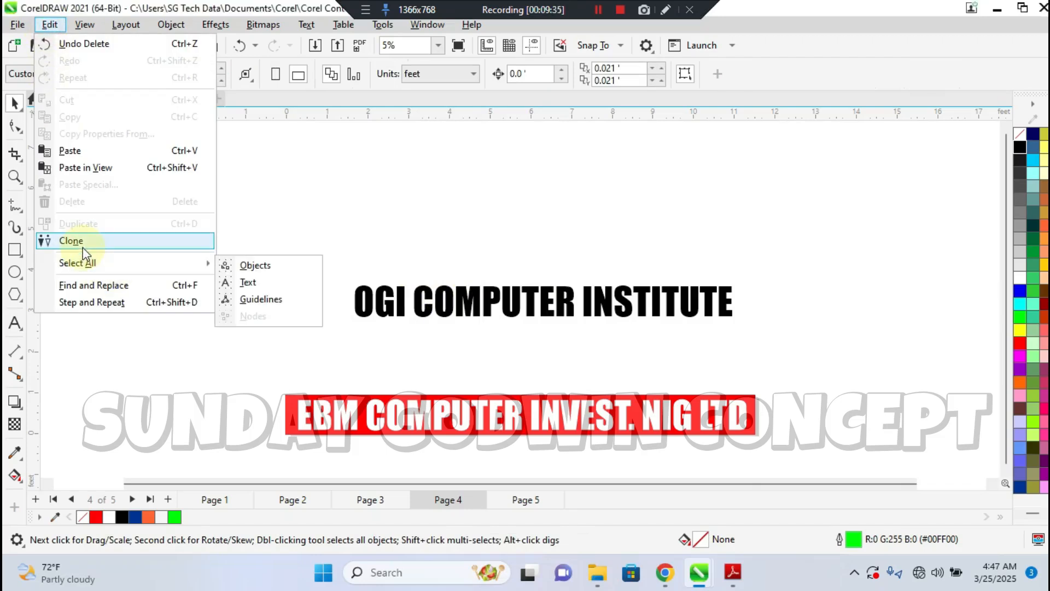
left_click(82, 242)
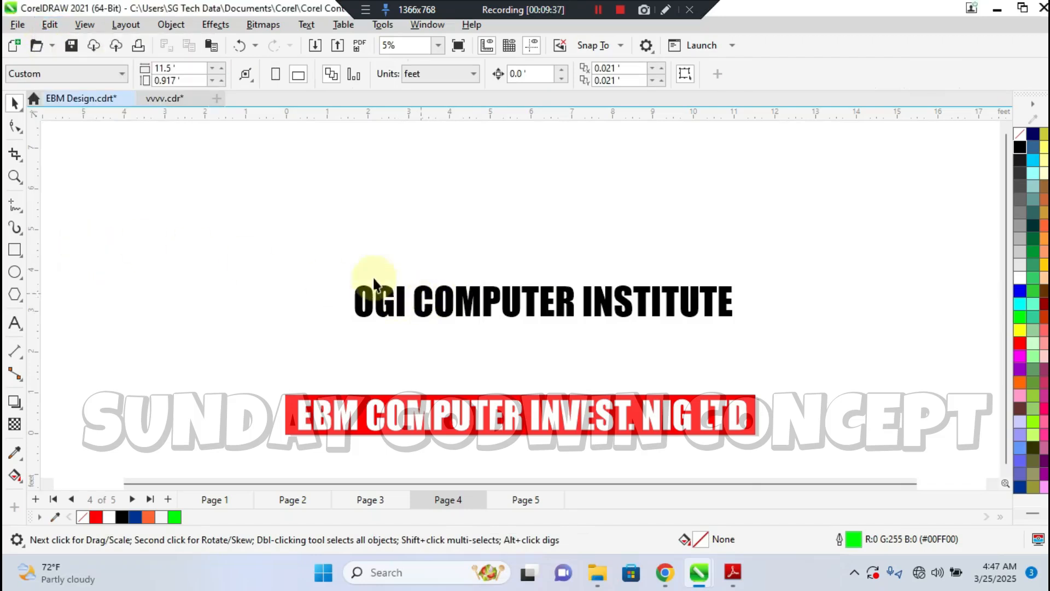
left_click_drag(452, 300, 453, 236)
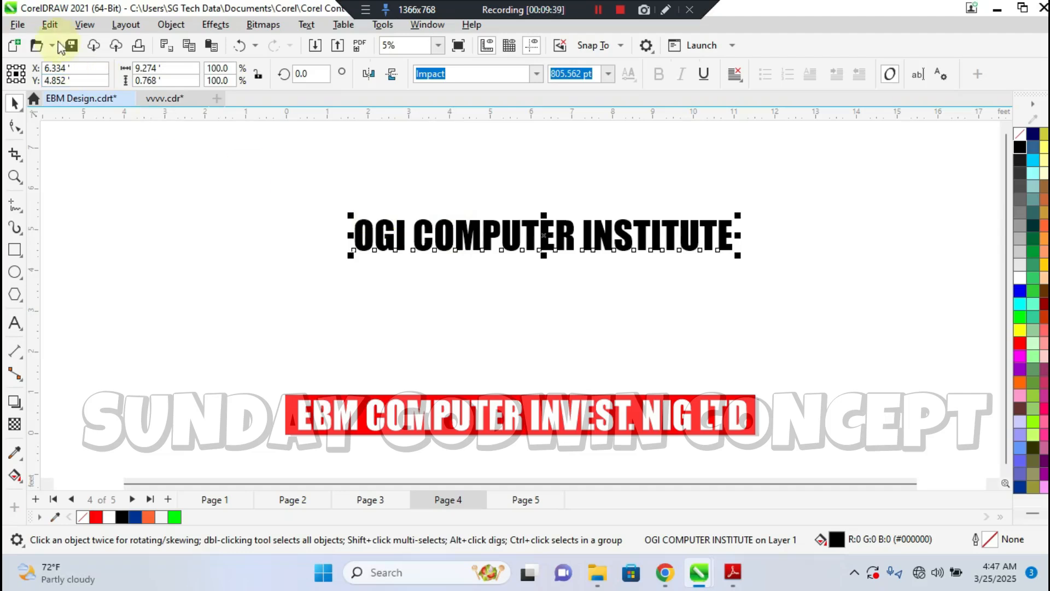
Clone the black heading and place the clone between it and the red banner, at about Y 3.1 ft
left_click(50, 24)
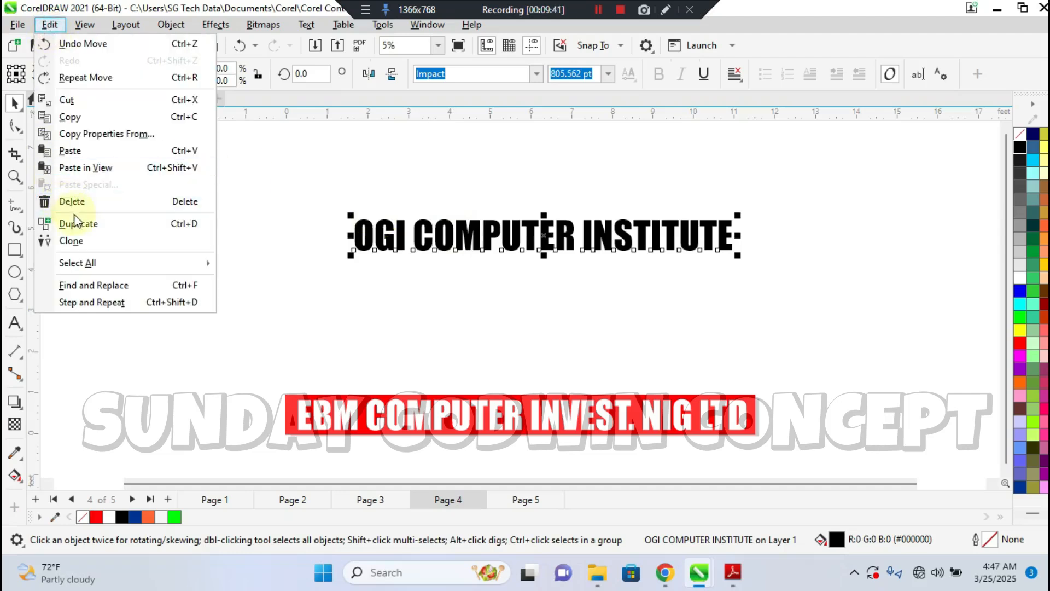
left_click(72, 240)
left_click_drag(527, 232, 532, 305)
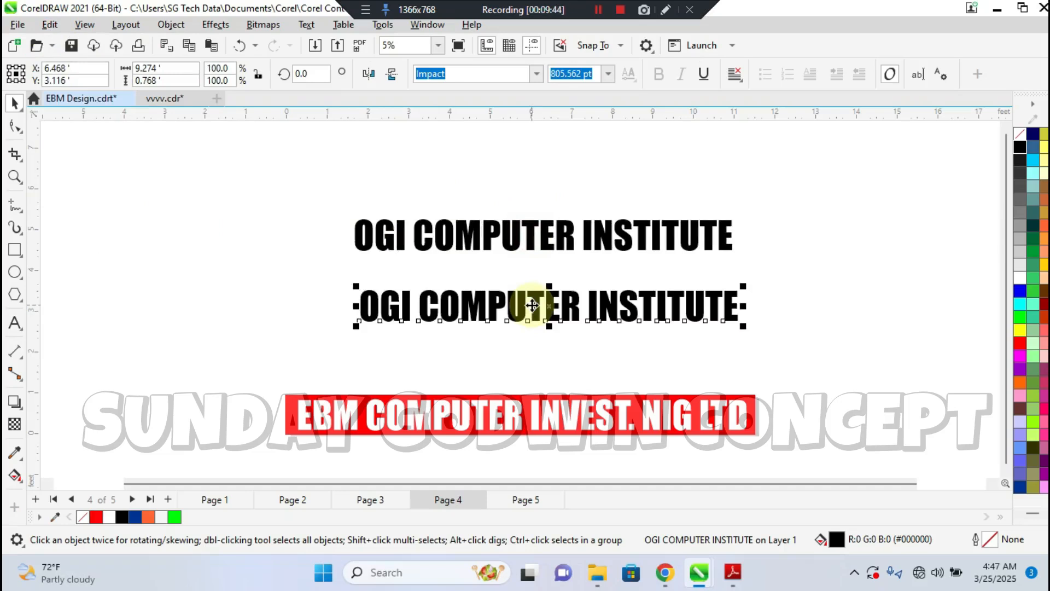
Delete the upper, original black heading
left_click(543, 227)
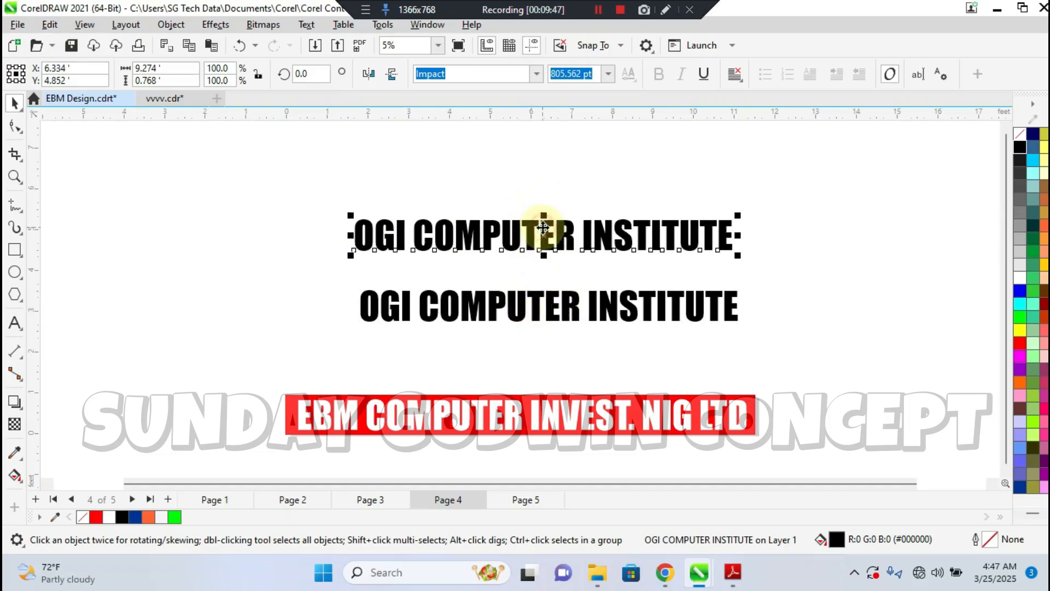
key("Delete")
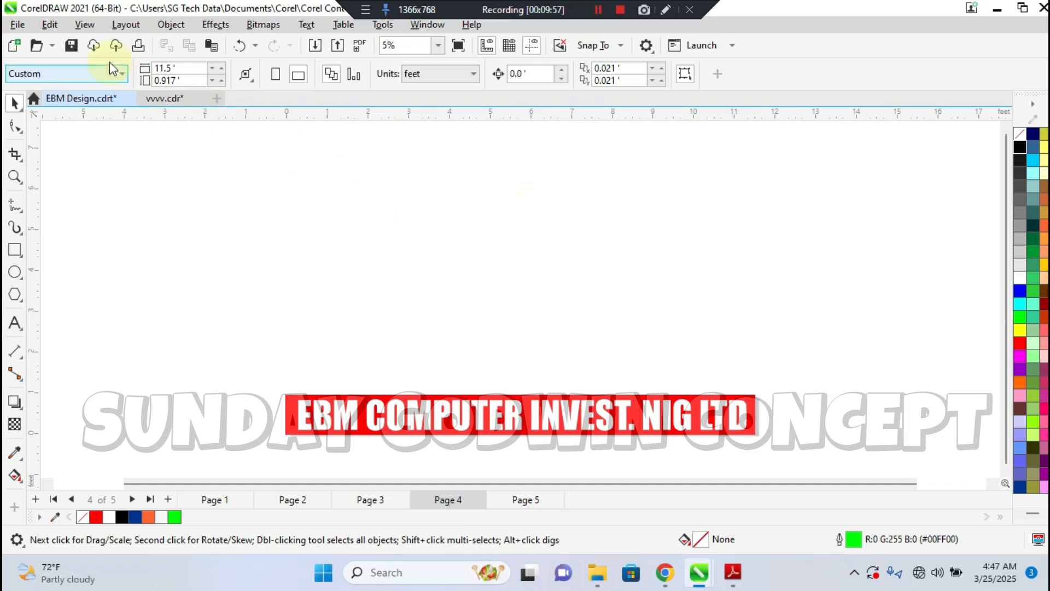
Select all objects on Page 4, clear the selection, and select them all again
left_click(53, 26)
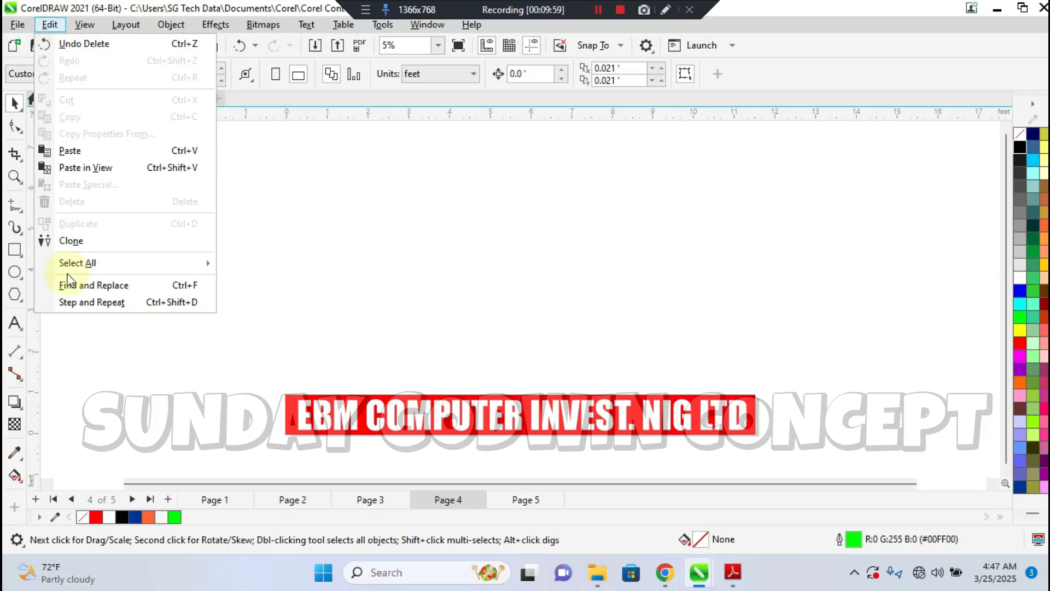
mouse_move(109, 263)
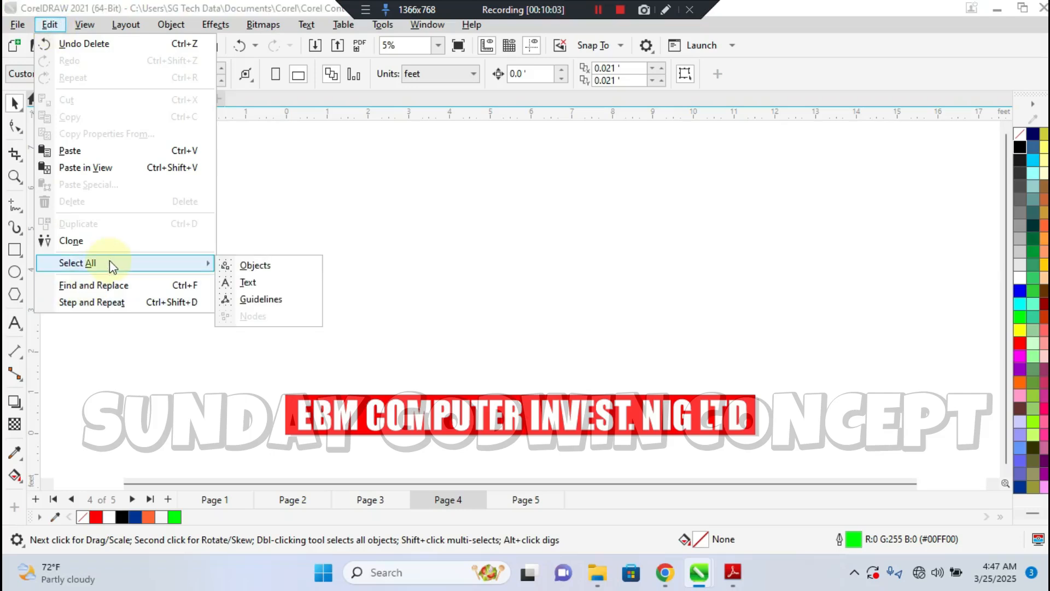
left_click(256, 267)
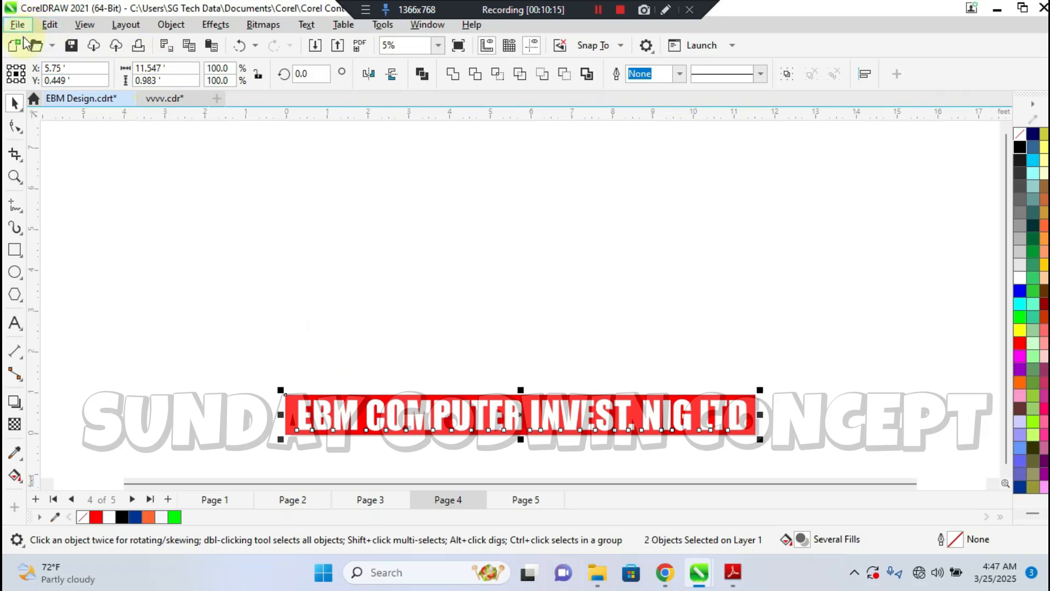
left_click(221, 287)
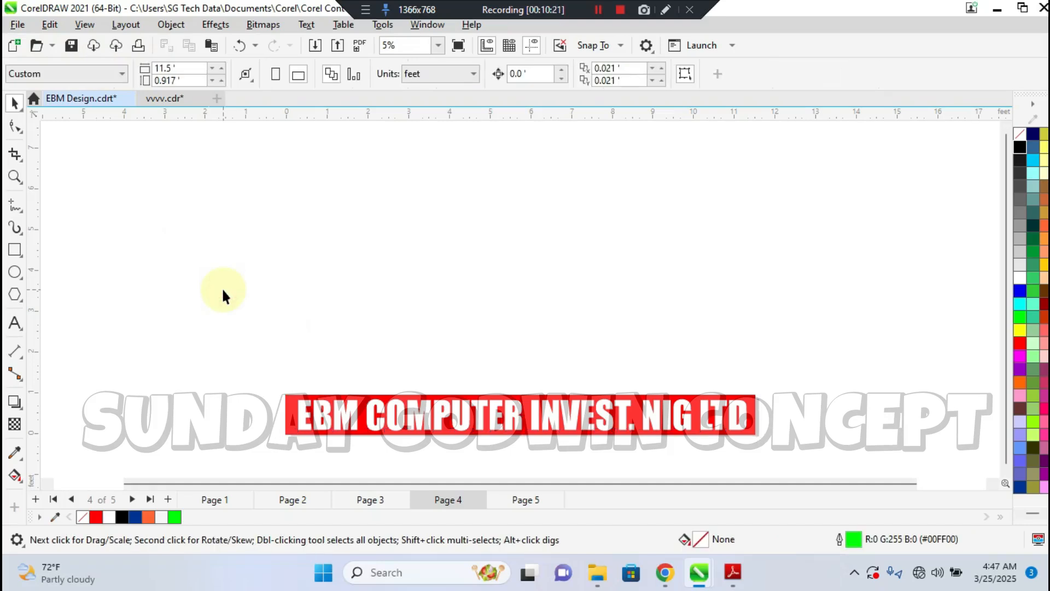
key("ctrl+a")
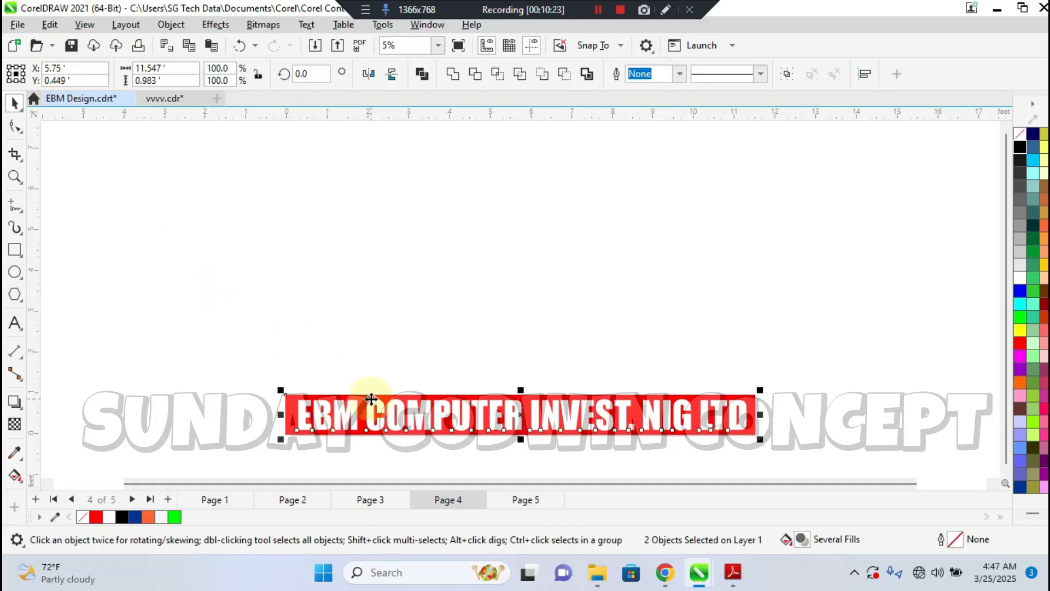
Show the Find and Replace settings with their list of search modes, close them, and clear the selection
left_click(52, 25)
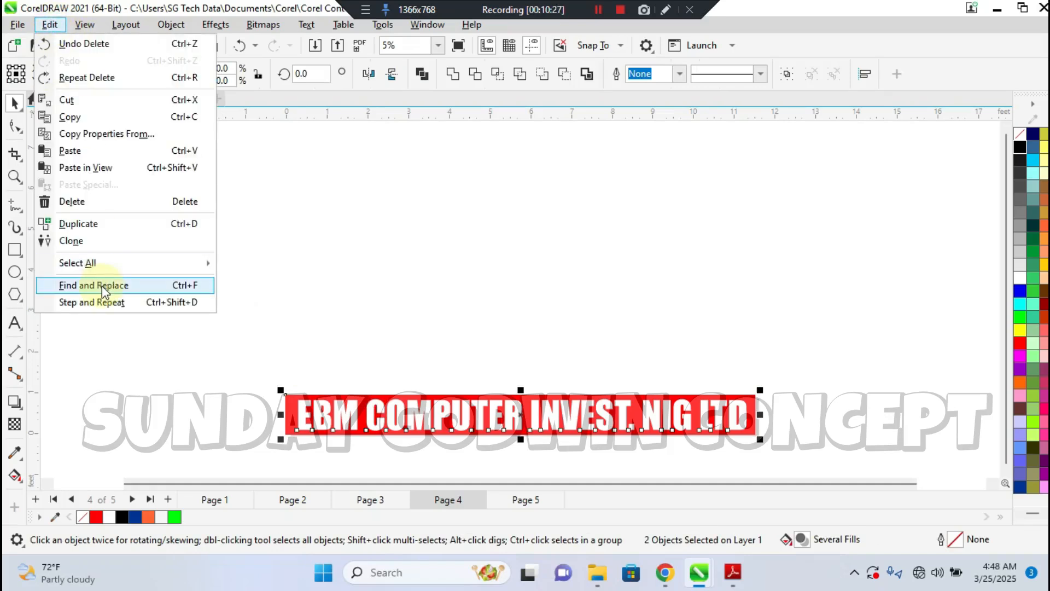
left_click(159, 287)
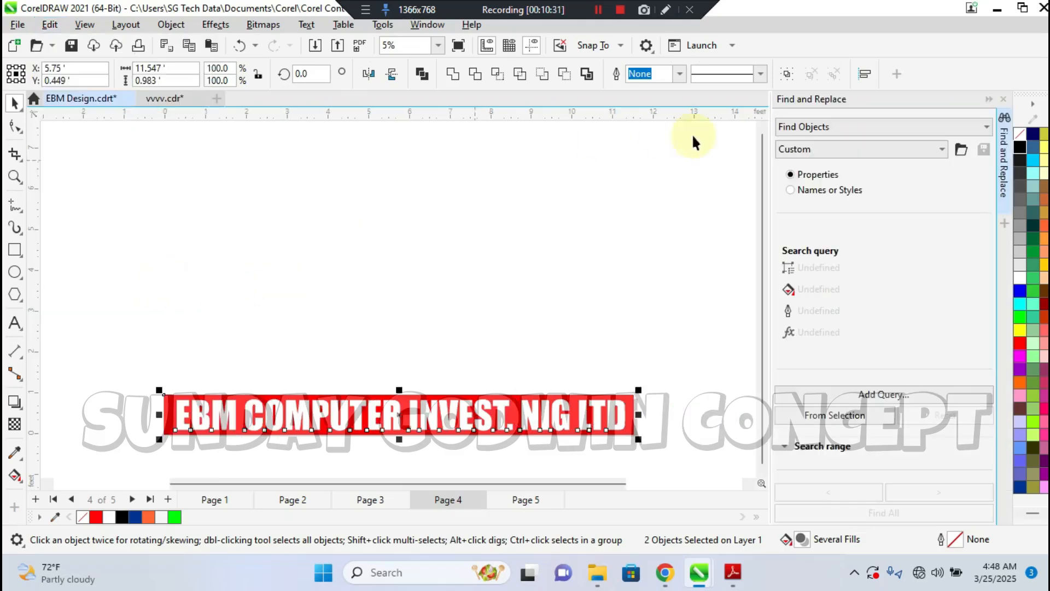
left_click(818, 131)
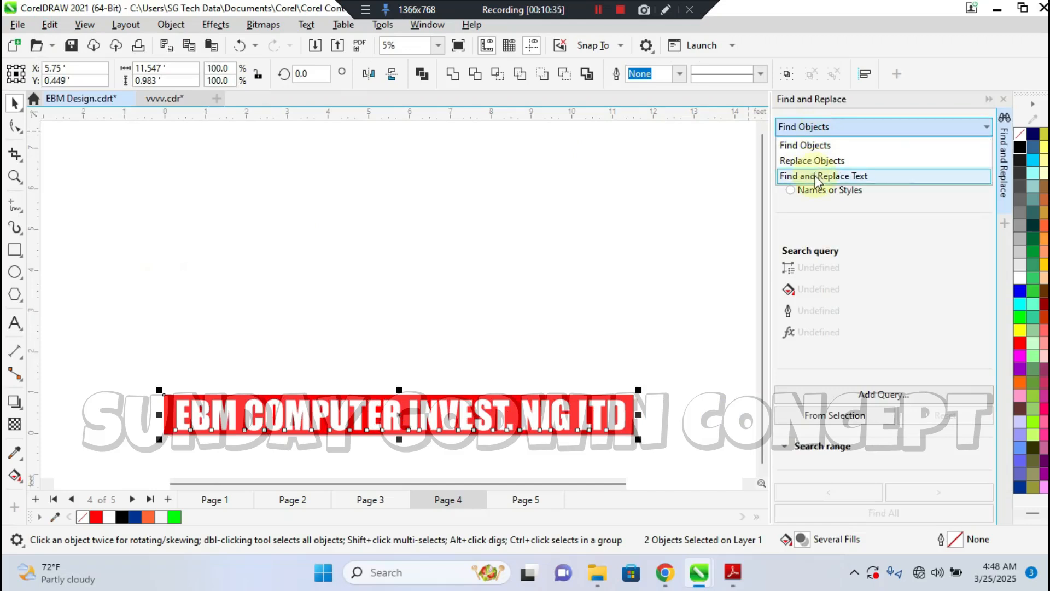
left_click(640, 221)
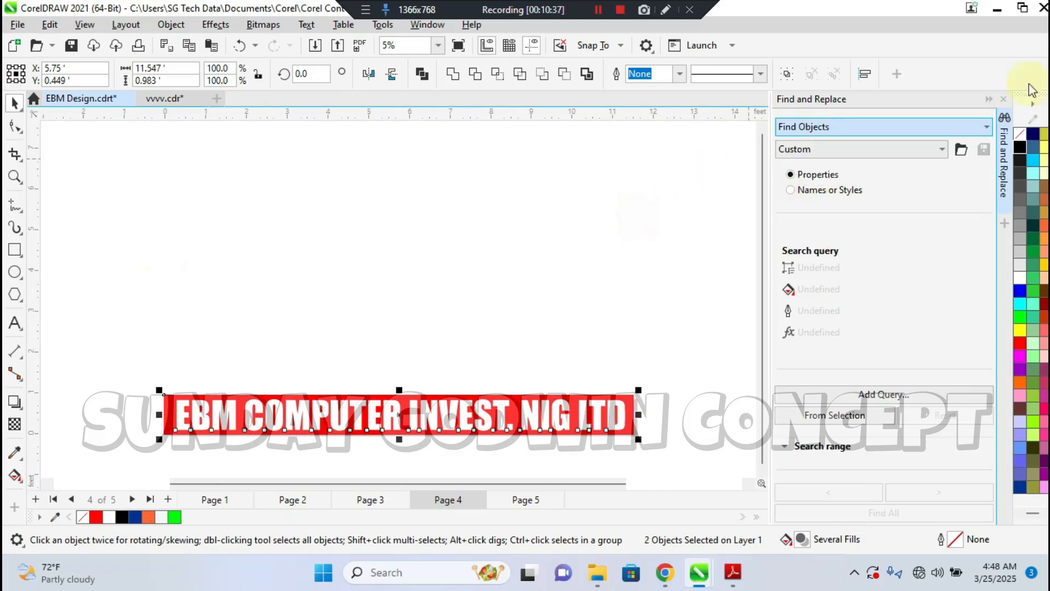
left_click(1002, 102)
left_click(217, 259)
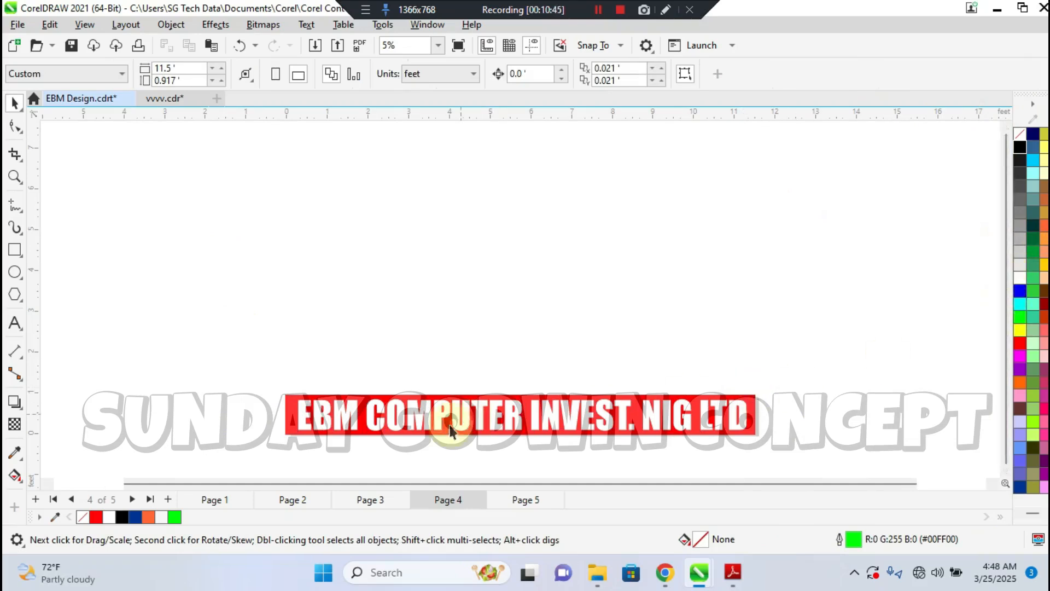
Go to Page 3, select the services list on the training centre flyer, and clear the selection
left_click(349, 498)
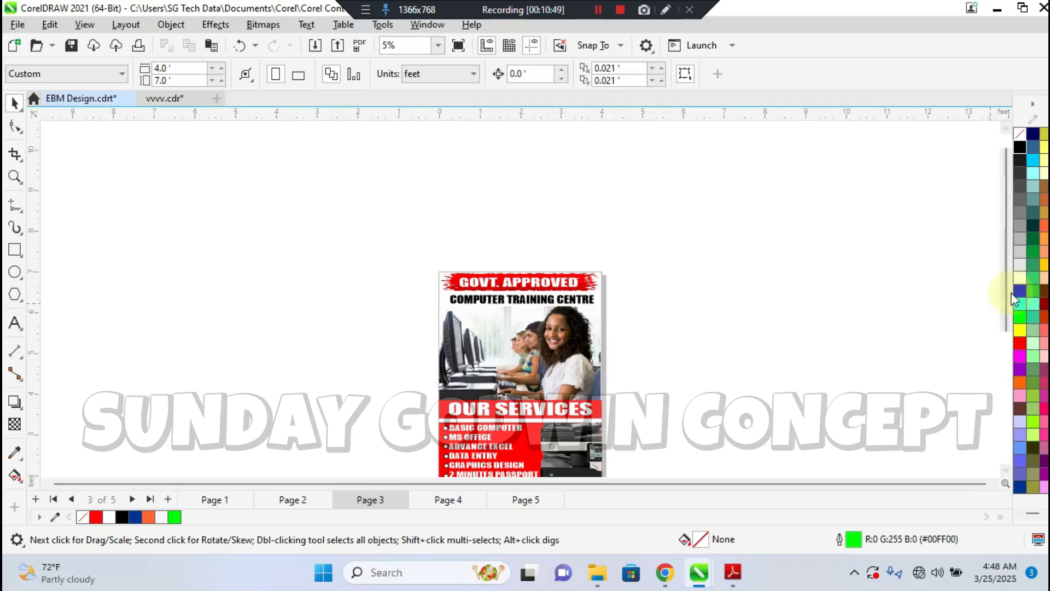
left_click_drag(1006, 292, 1016, 352)
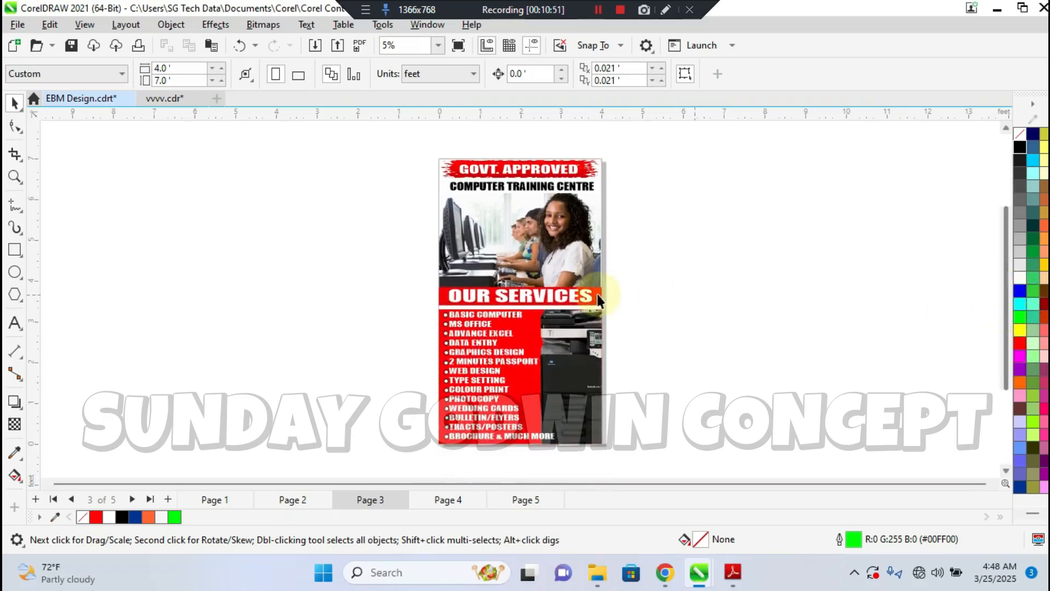
left_click(481, 350)
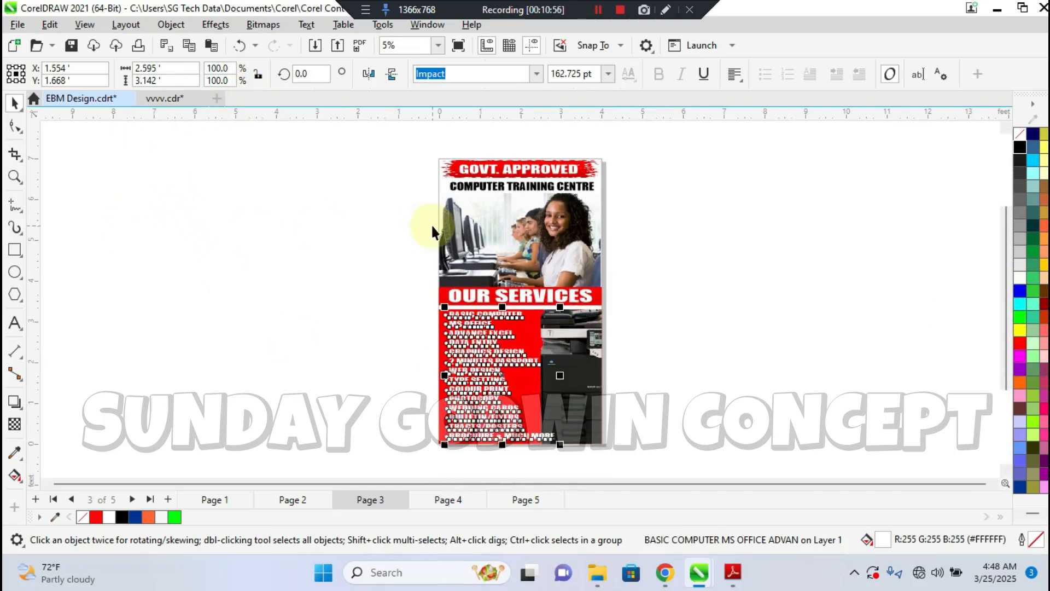
left_click(401, 219)
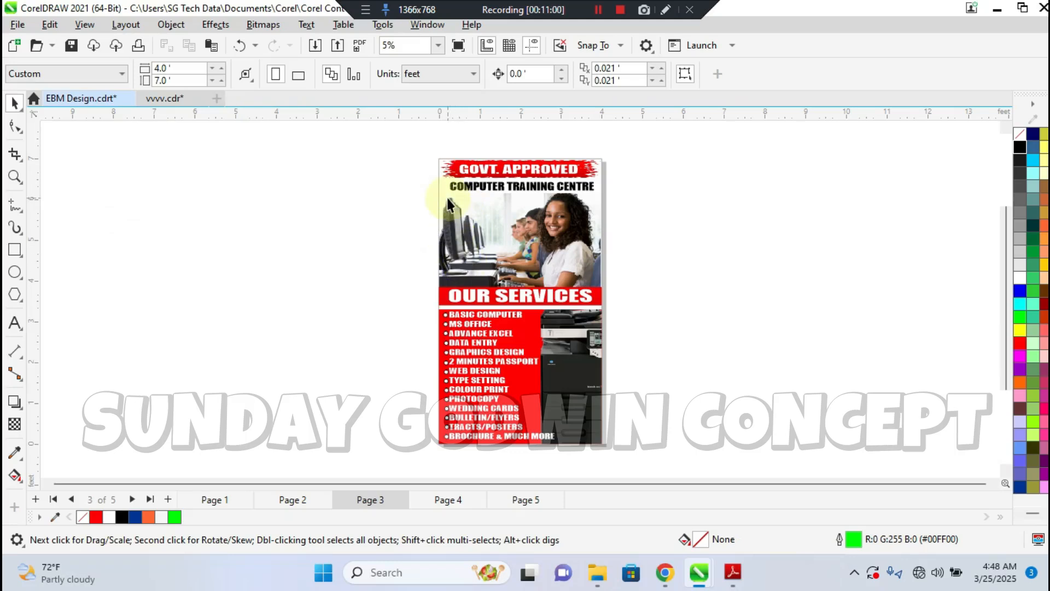
Show the Step and Repeat settings and close them without applying any copies
left_click(48, 24)
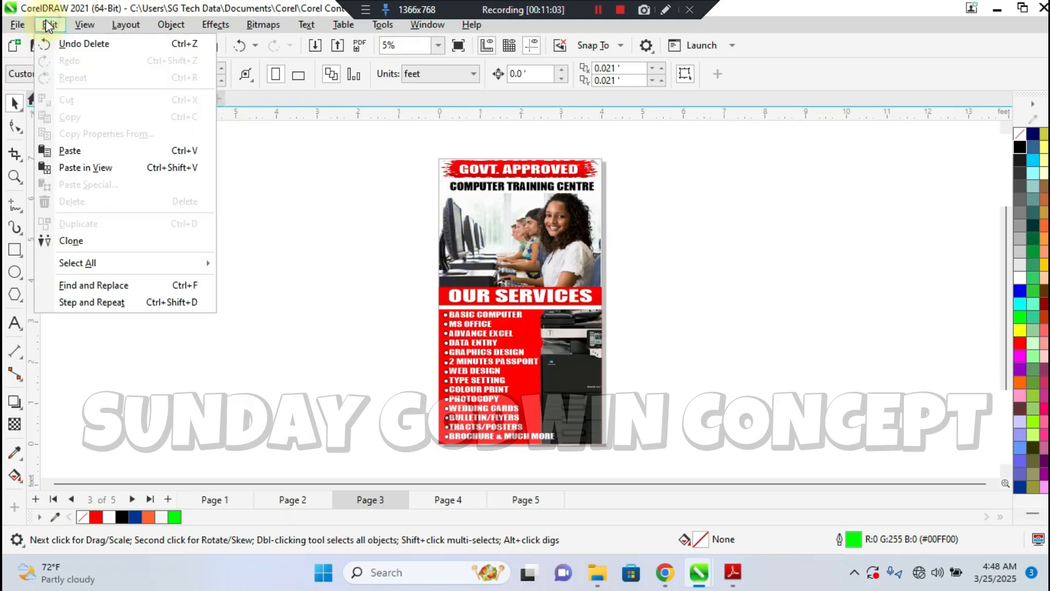
left_click(100, 302)
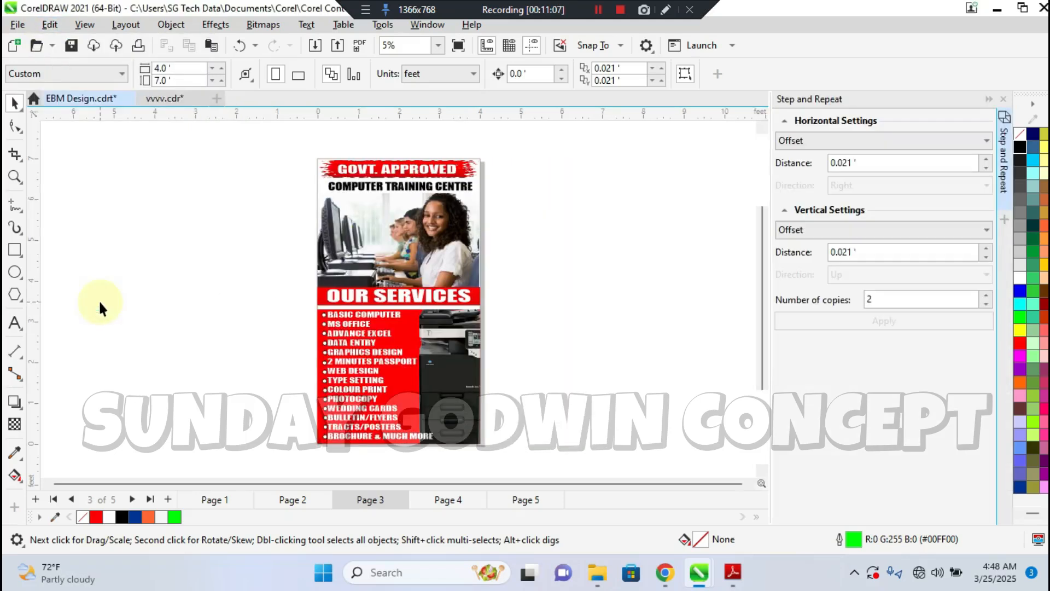
left_click(1003, 100)
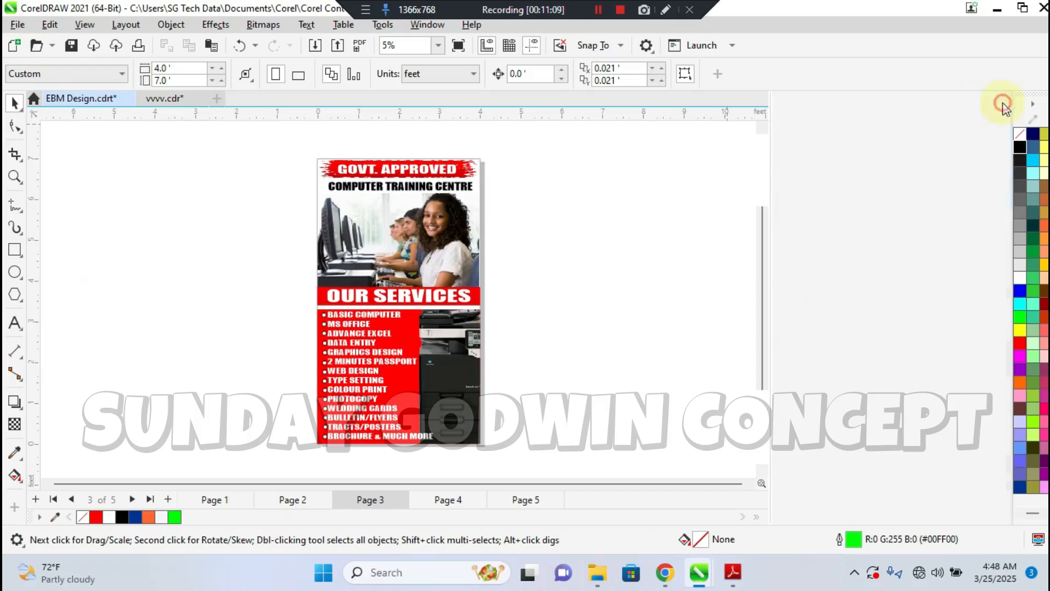
Display the Page 3 flyer in Normal view and switch it to Wireframe view
left_click(82, 25)
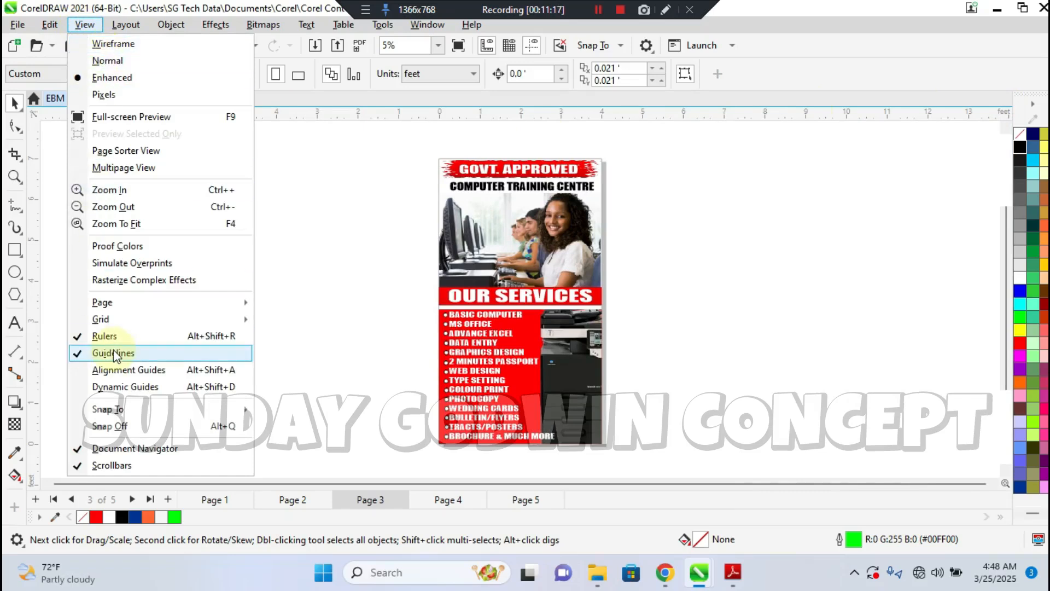
left_click(98, 61)
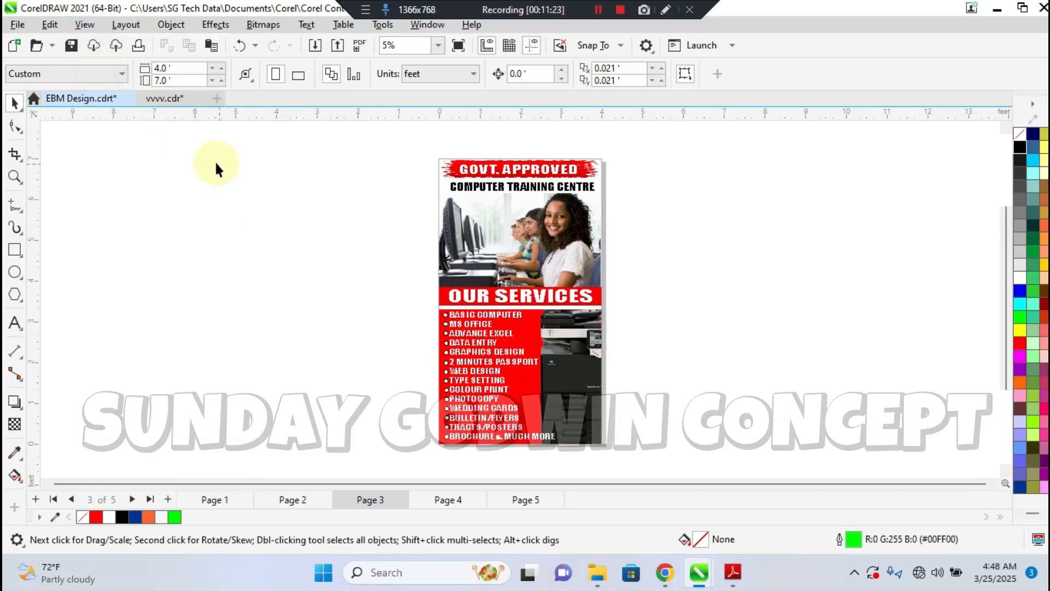
left_click(85, 26)
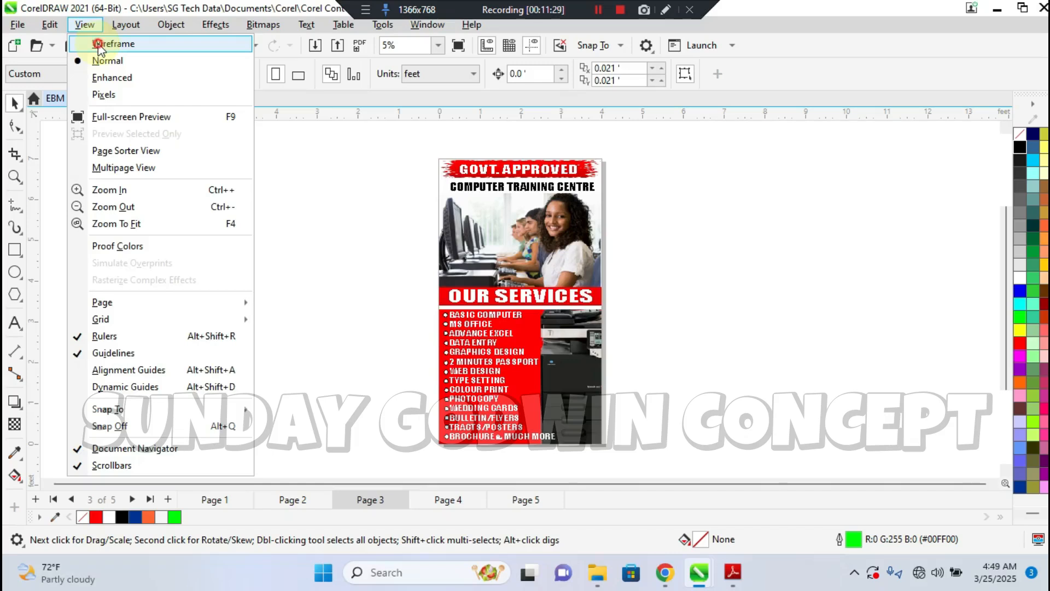
left_click(101, 44)
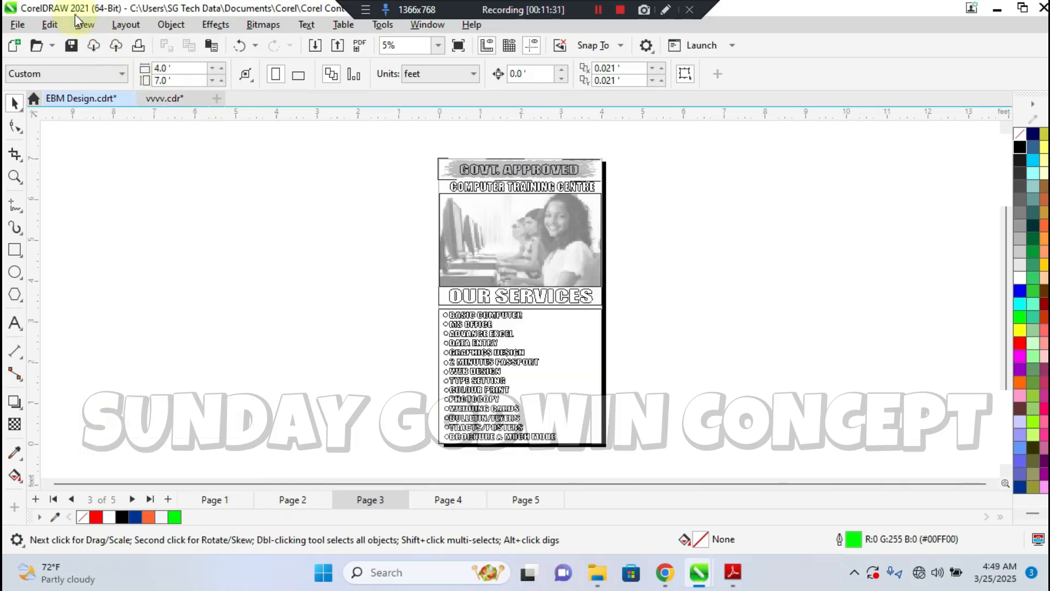
Look through the other pages in Wireframe view, ending on Page 5, and set the display to Enhanced view
left_click(286, 501)
left_click(234, 500)
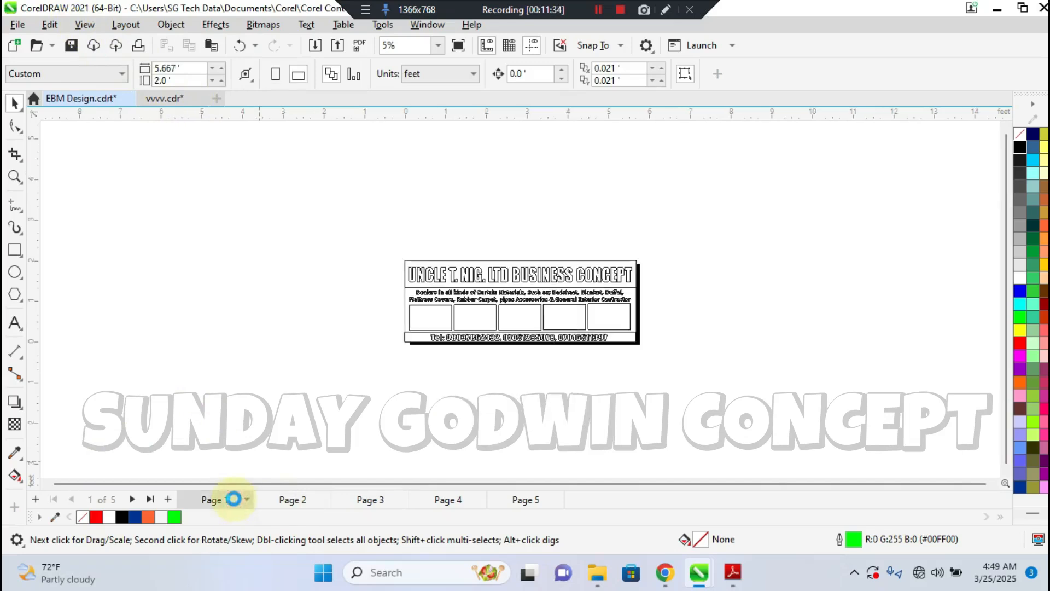
left_click(288, 500)
left_click(365, 503)
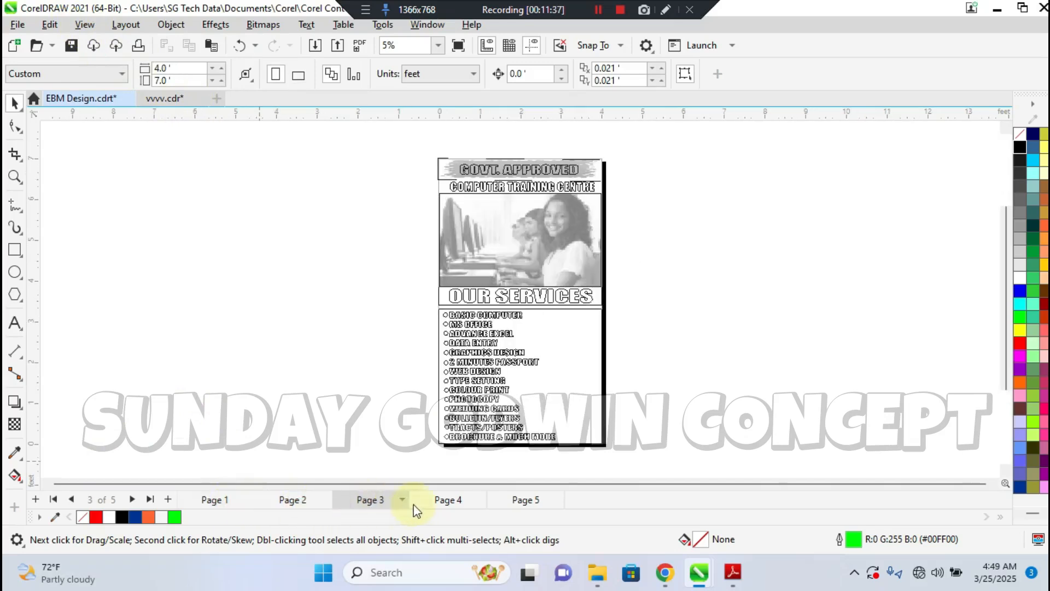
left_click(441, 504)
left_click(514, 504)
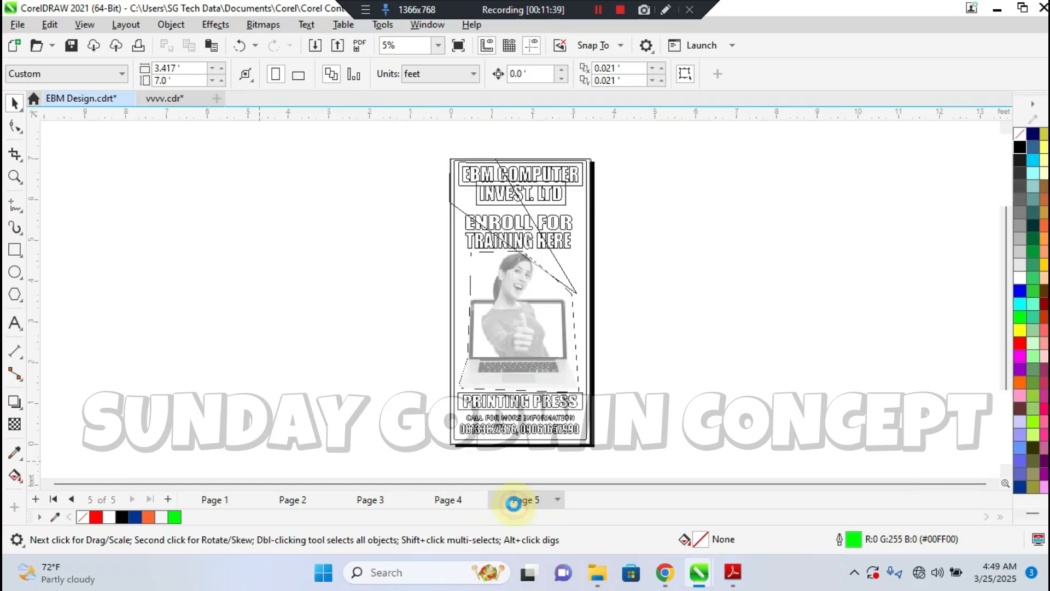
left_click(84, 24)
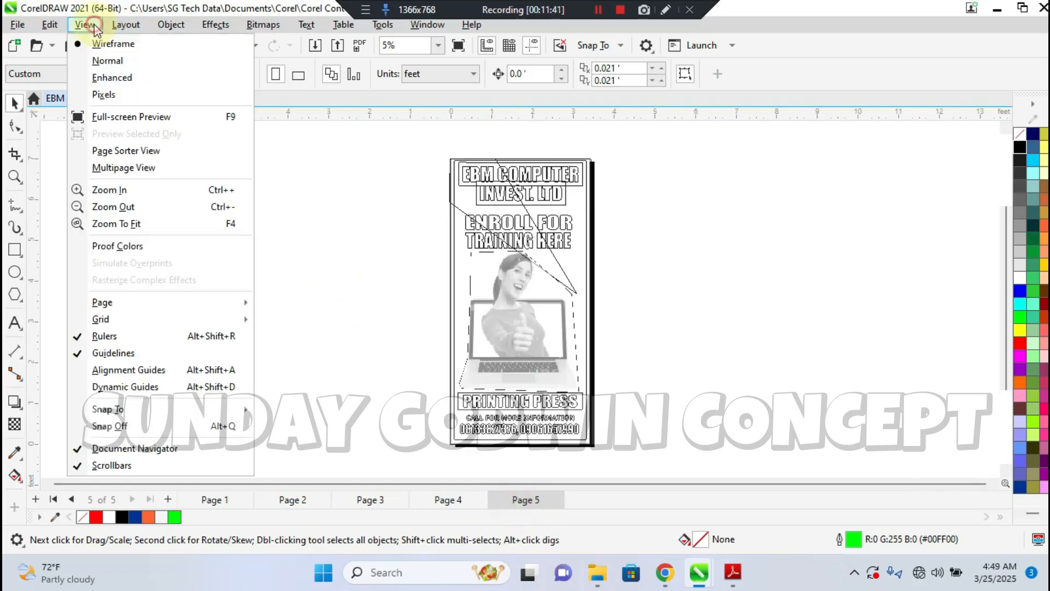
left_click(104, 62)
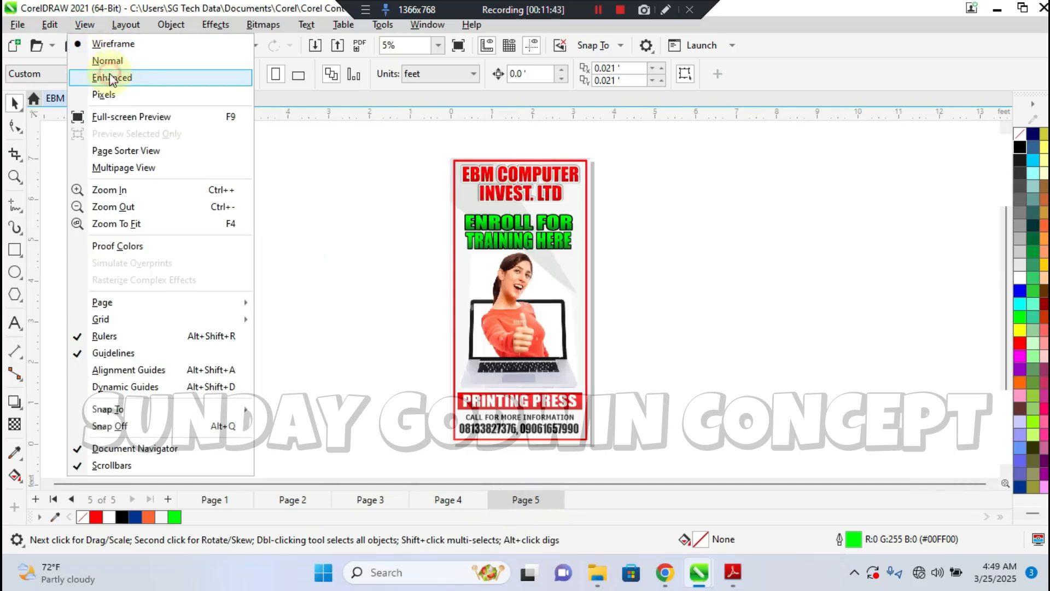
Look at the grid and page display options and hide the page border around the Page 5 design
left_click(85, 28)
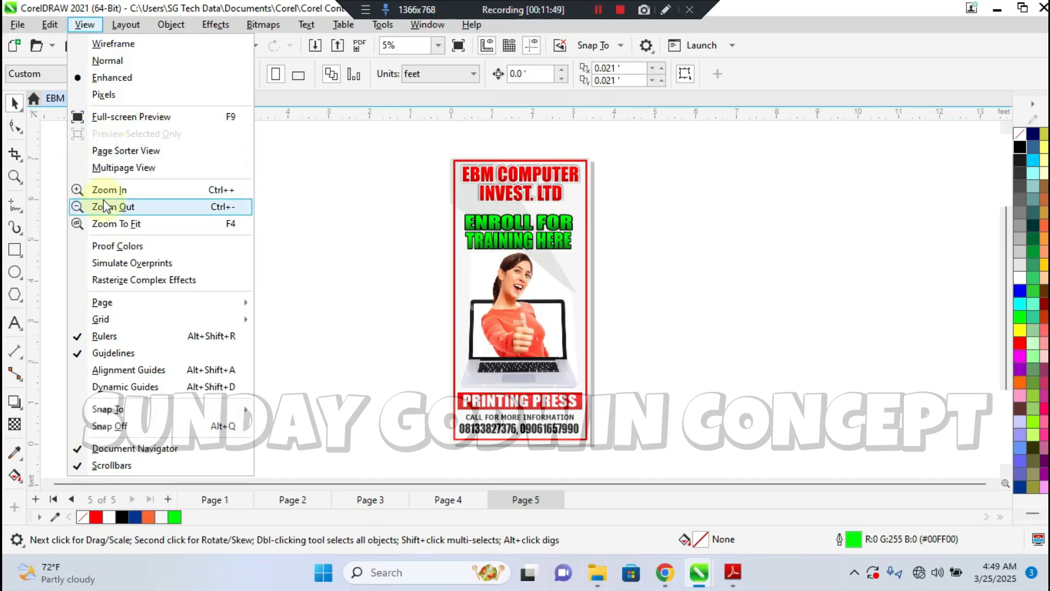
mouse_move(87, 324)
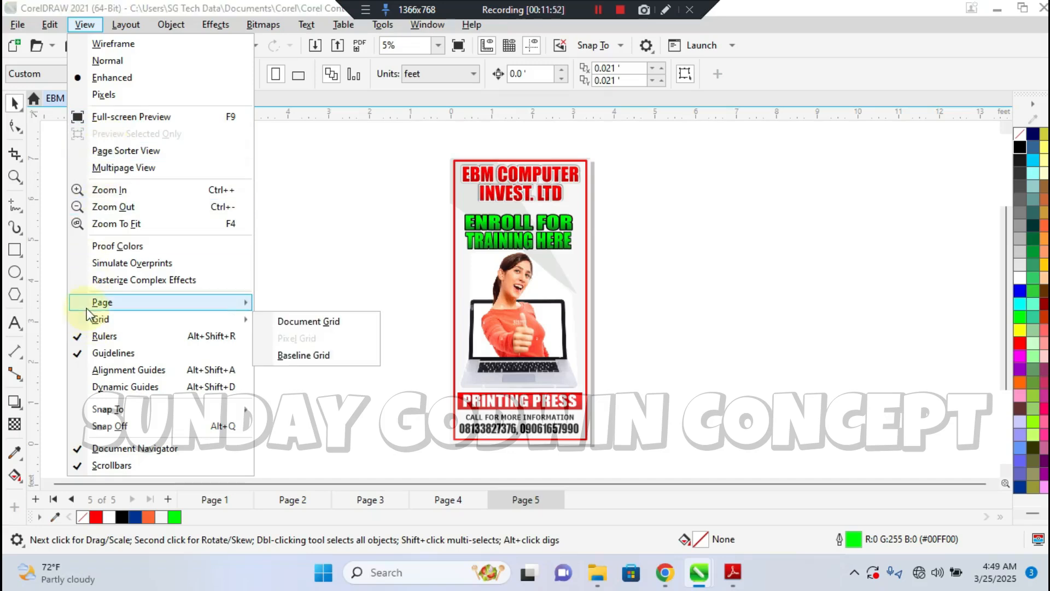
mouse_move(99, 306)
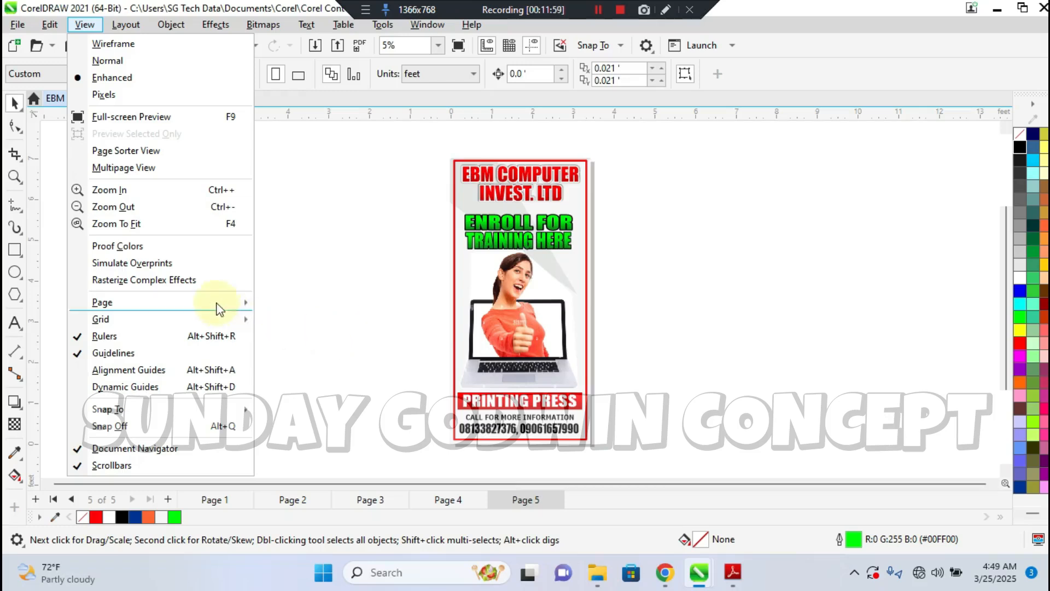
mouse_move(218, 305)
left_click(285, 305)
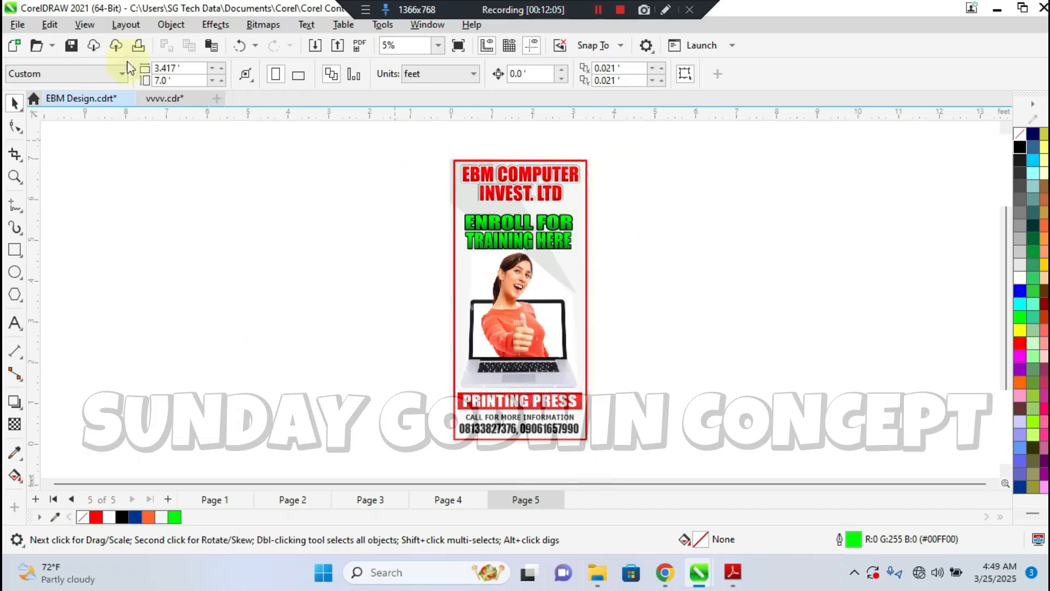
Open the page display options for the Page 5 design again
left_click(85, 24)
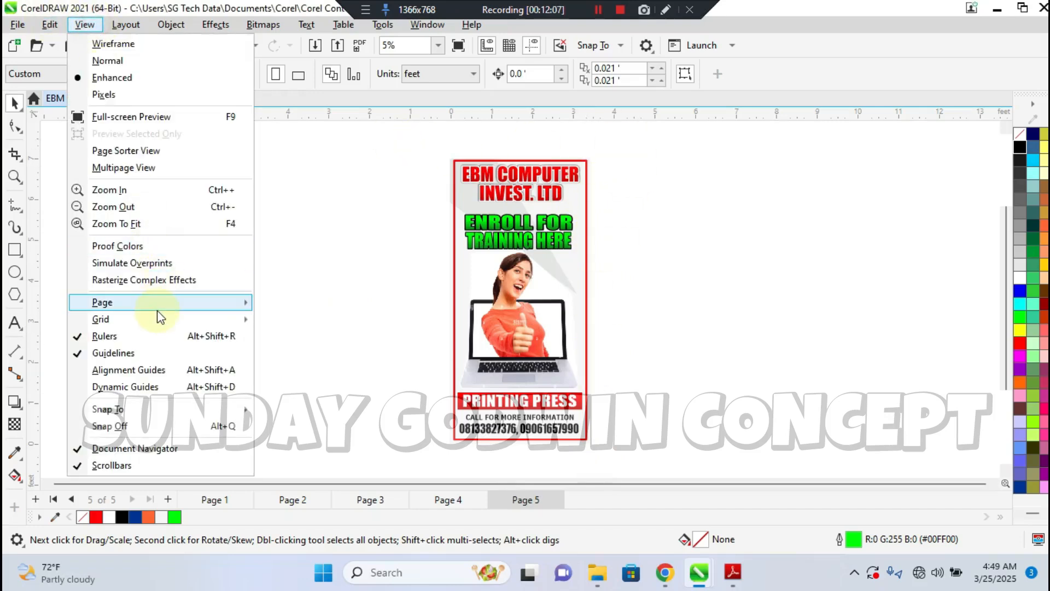
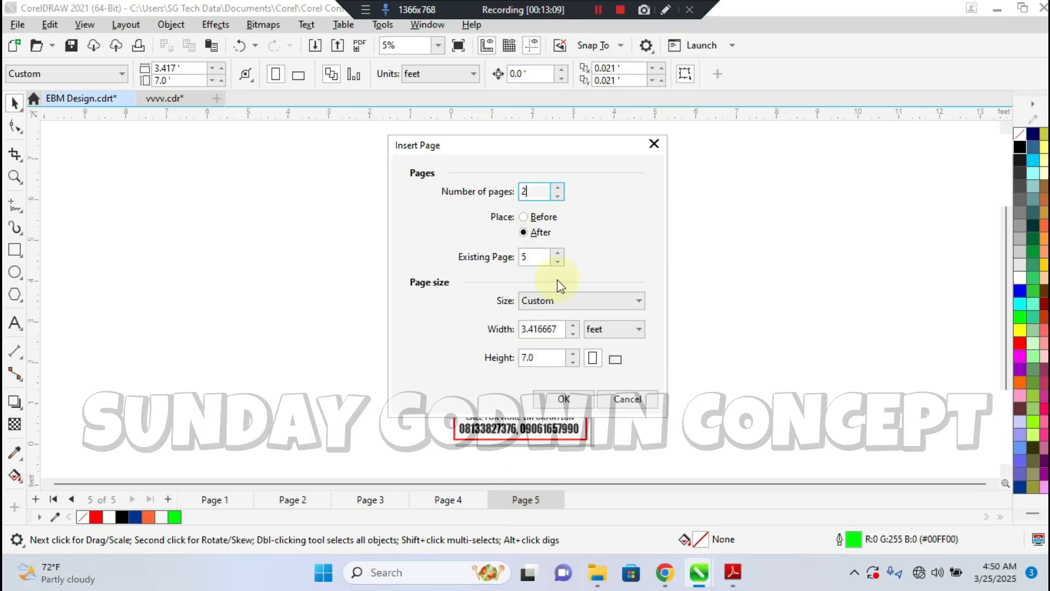
Insert two A4 pages after Page 5
left_click(523, 218)
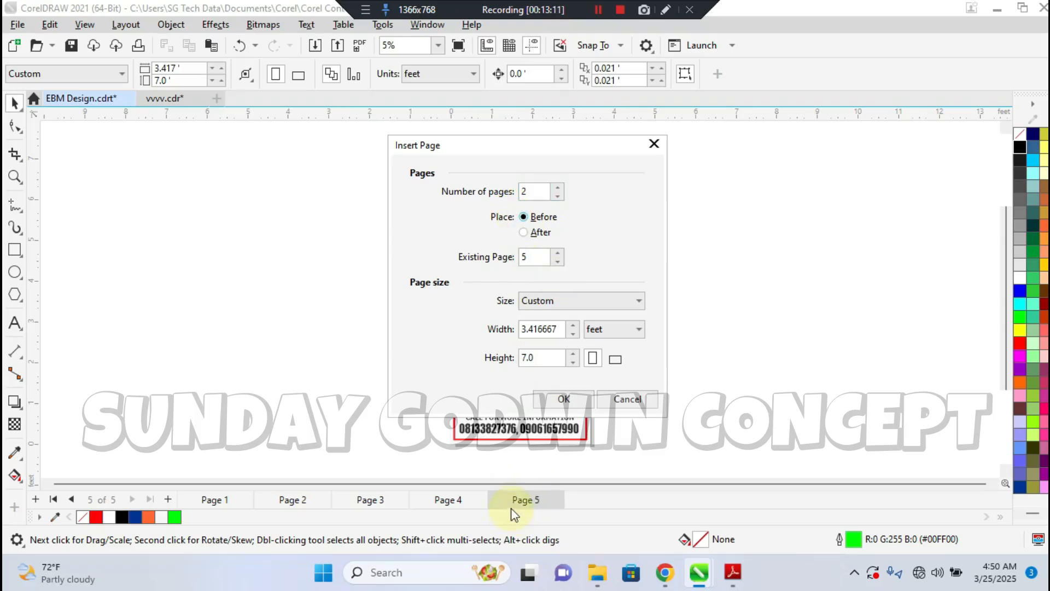
left_click(546, 233)
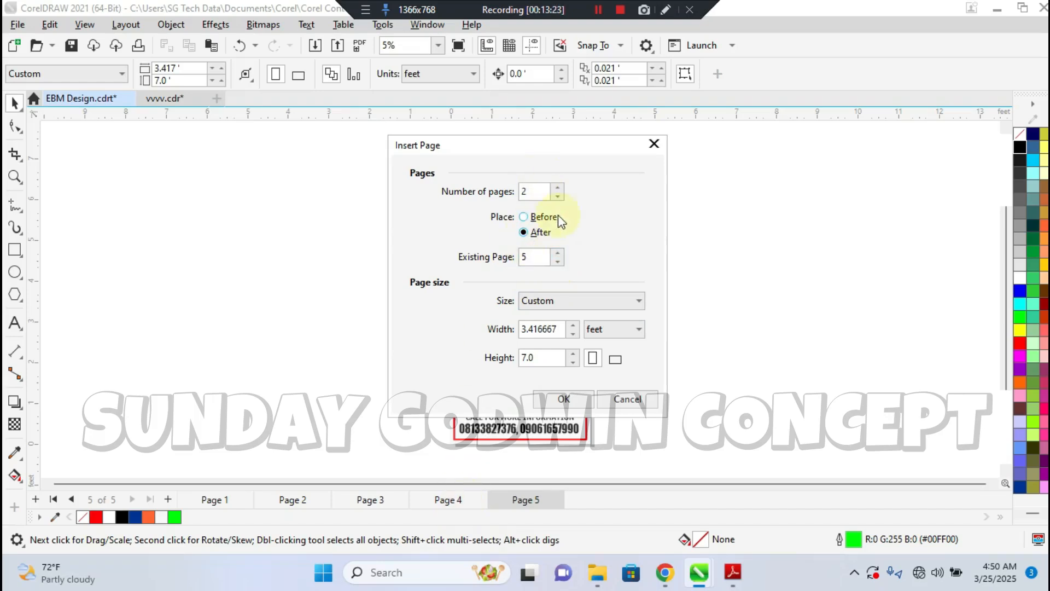
left_click(557, 262)
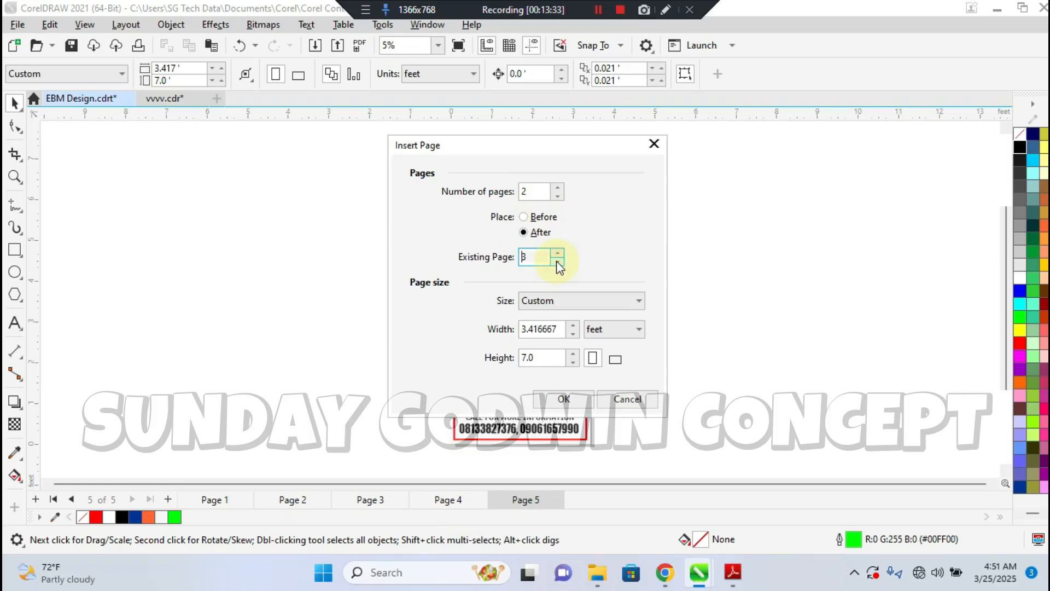
double_click(560, 254)
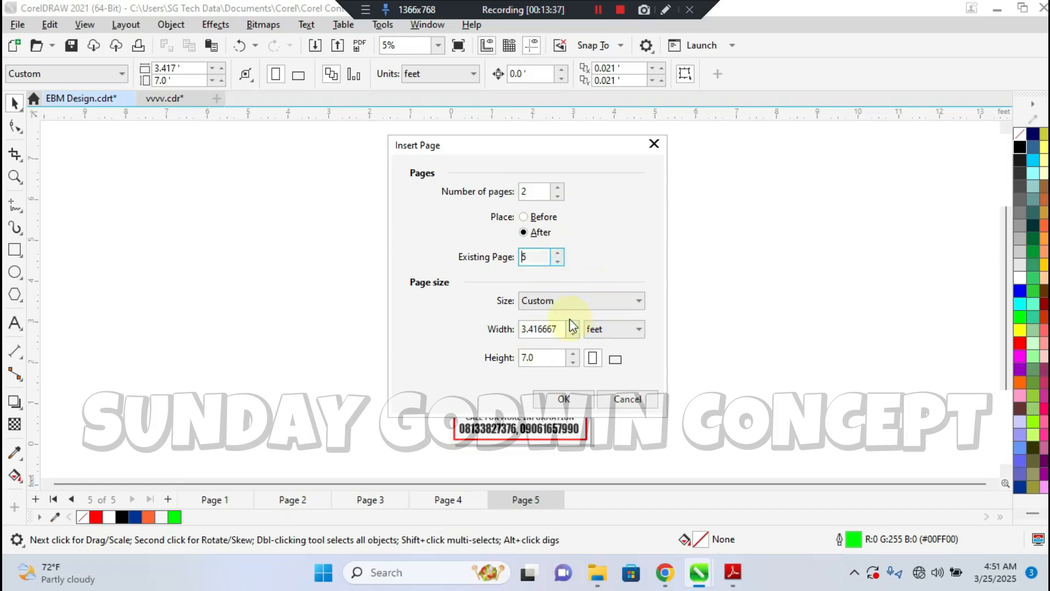
left_click(581, 305)
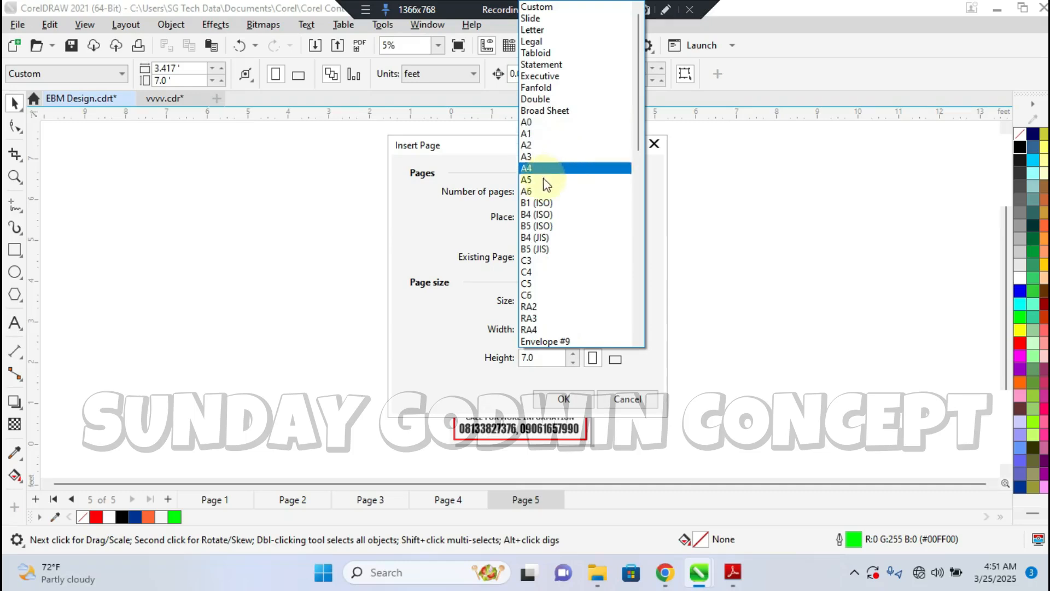
left_click(539, 168)
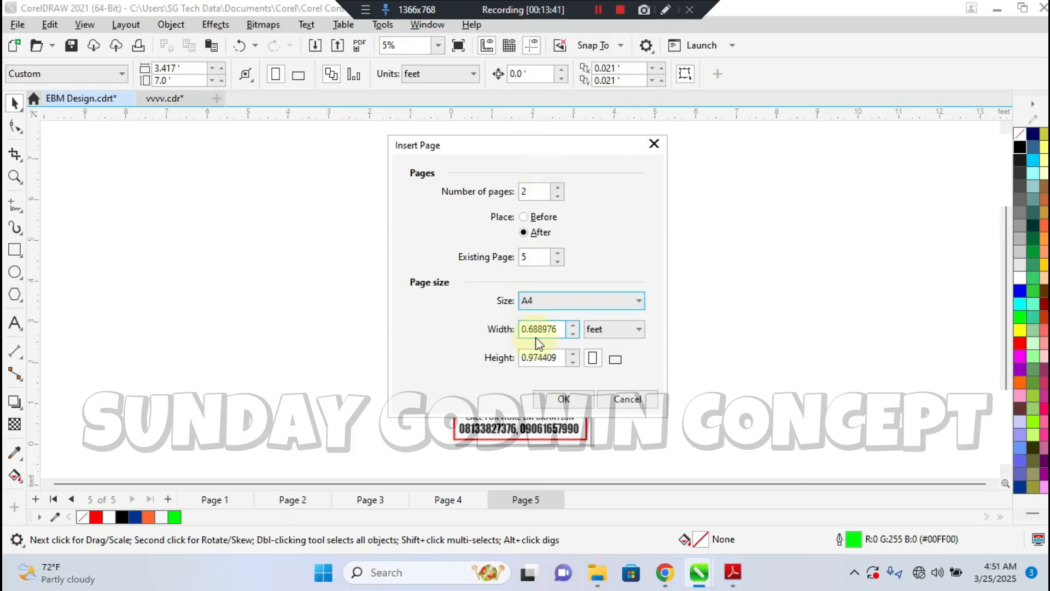
left_click(551, 358)
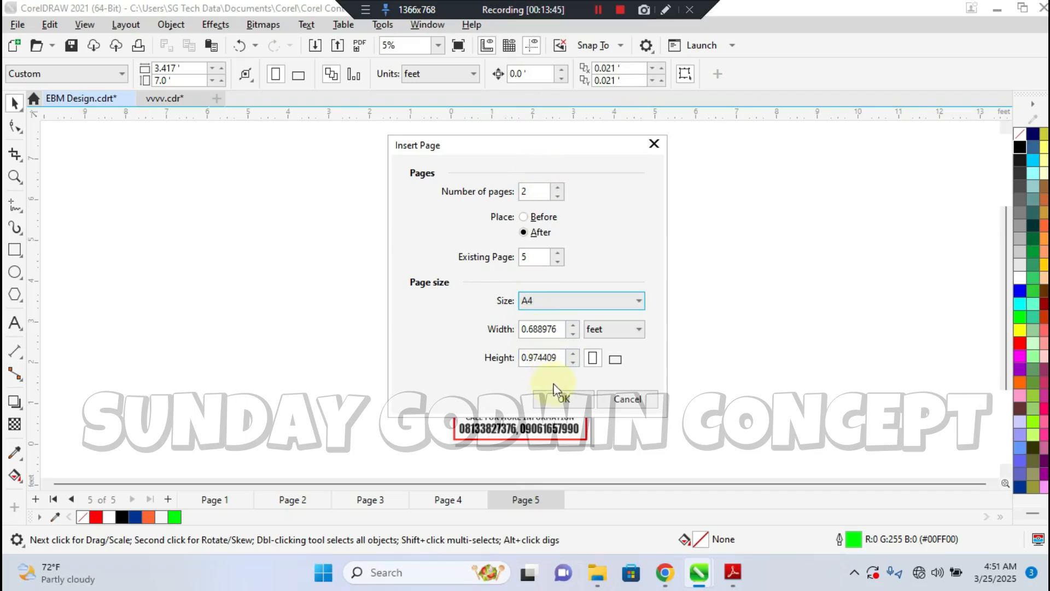
left_click(563, 399)
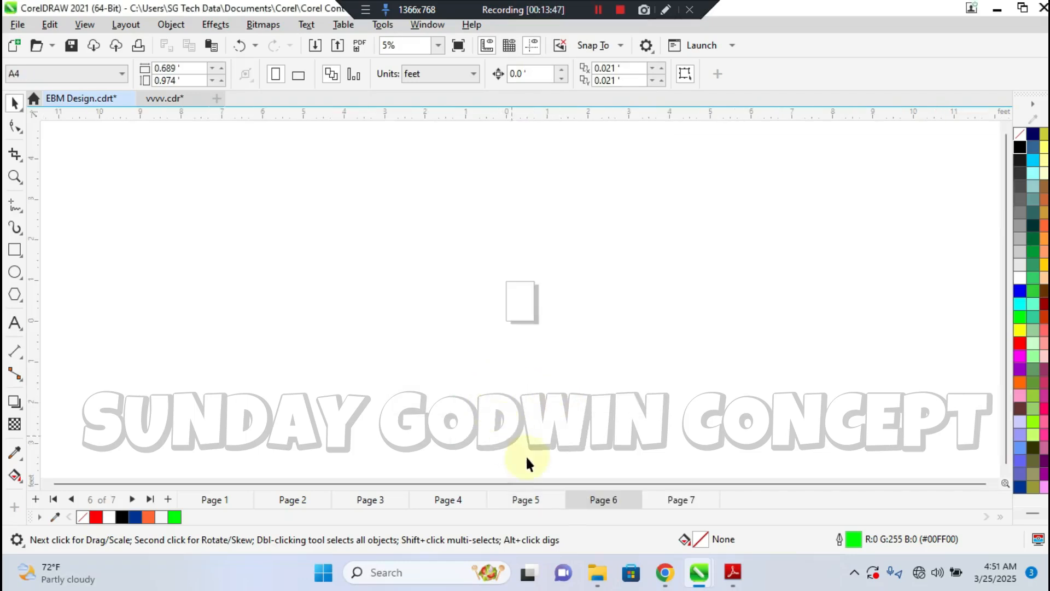
Check the inserted pages and duplicate Page 6 after itself, copying its layers only
left_click(674, 500)
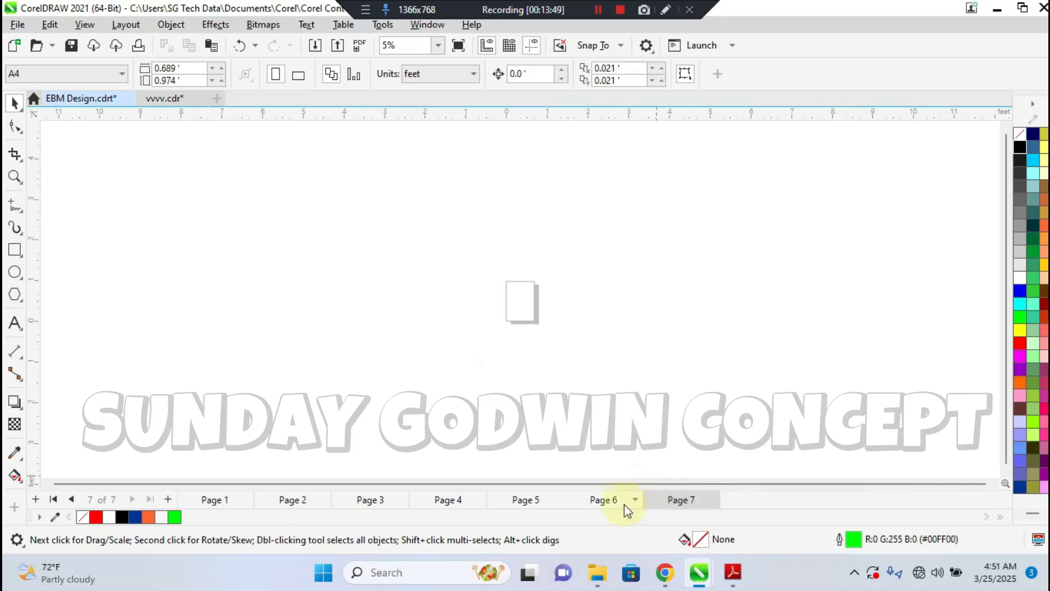
left_click(614, 501)
left_click(663, 499)
left_click(528, 499)
left_click(620, 498)
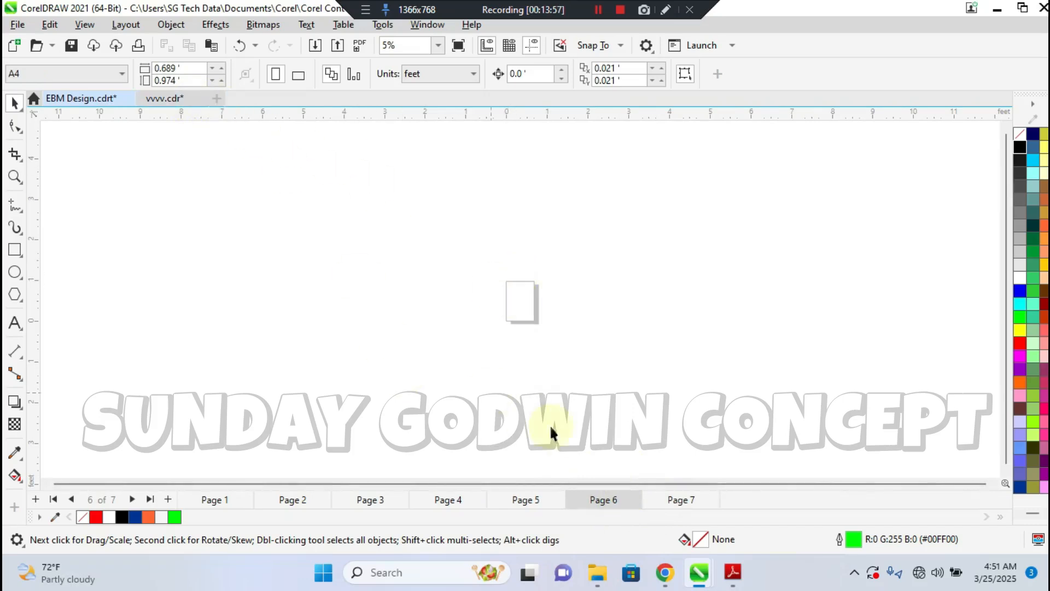
left_click(125, 25)
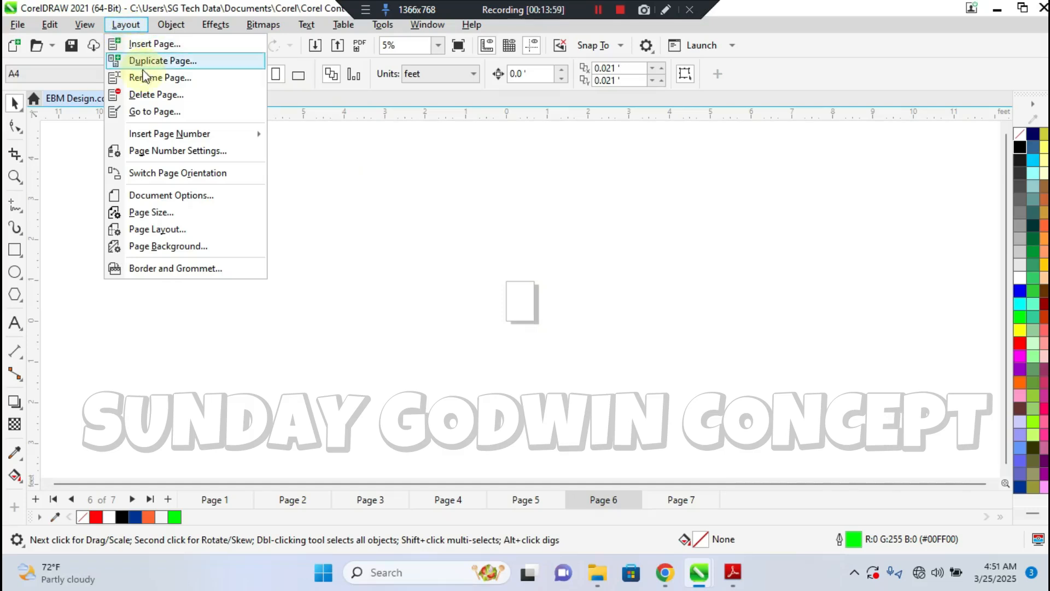
left_click(171, 63)
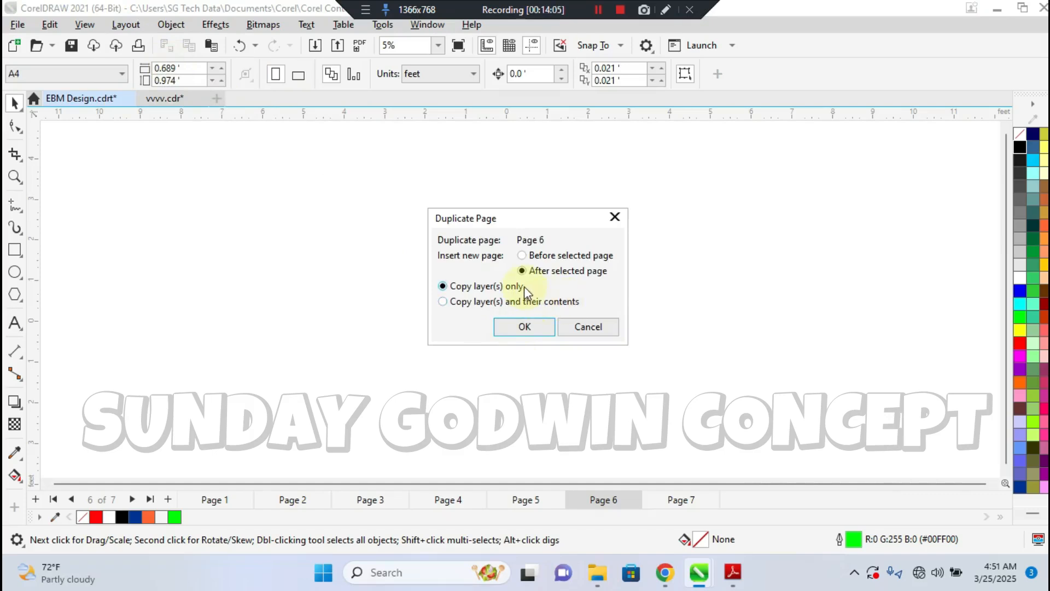
left_click(523, 327)
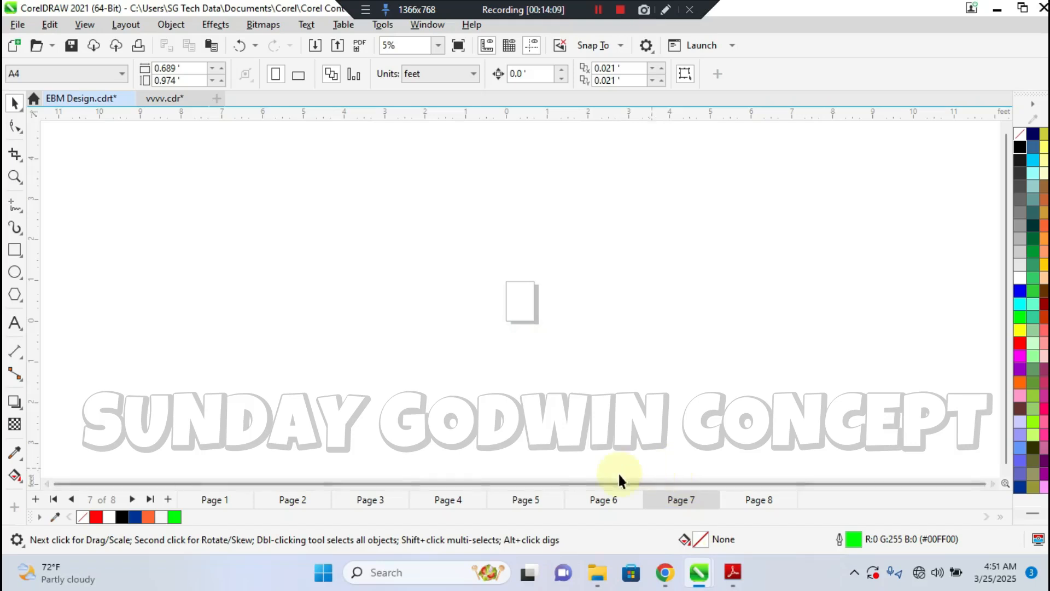
Duplicate the Page 5 banner onto a new page after it, copying layers and their contents
left_click(539, 498)
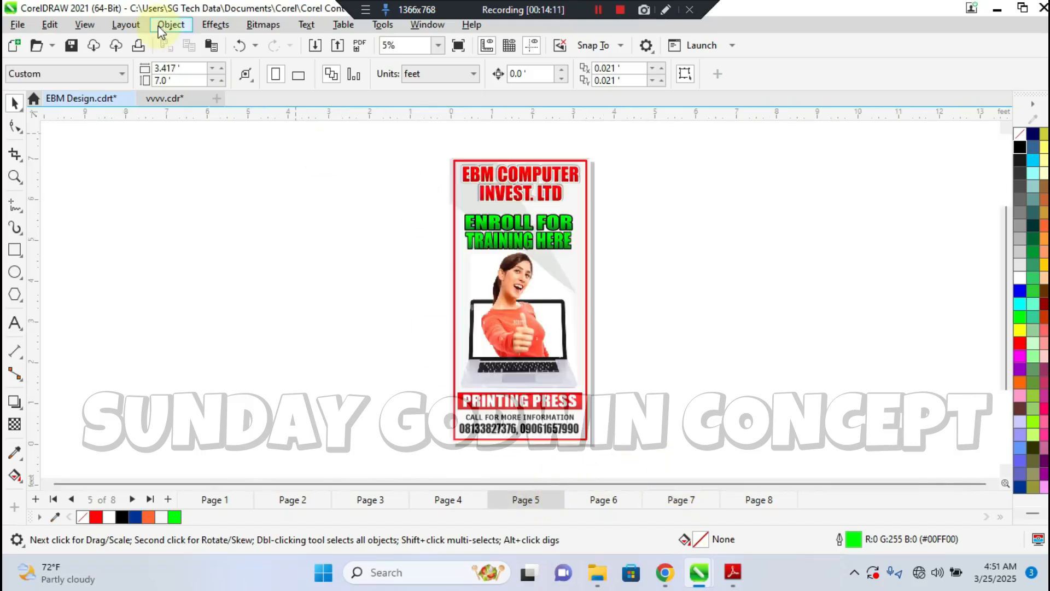
left_click(117, 26)
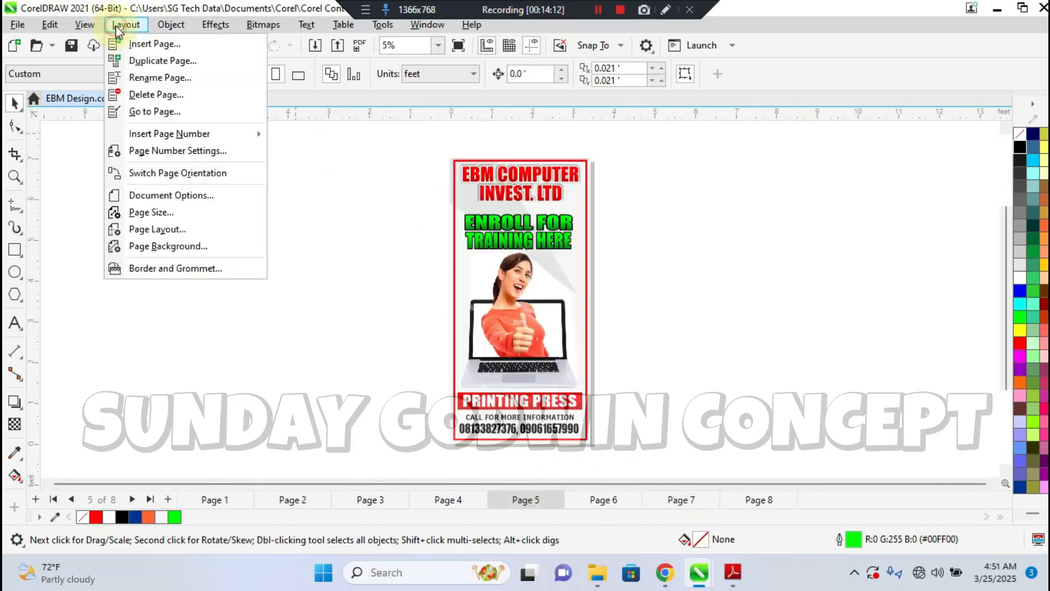
left_click(138, 62)
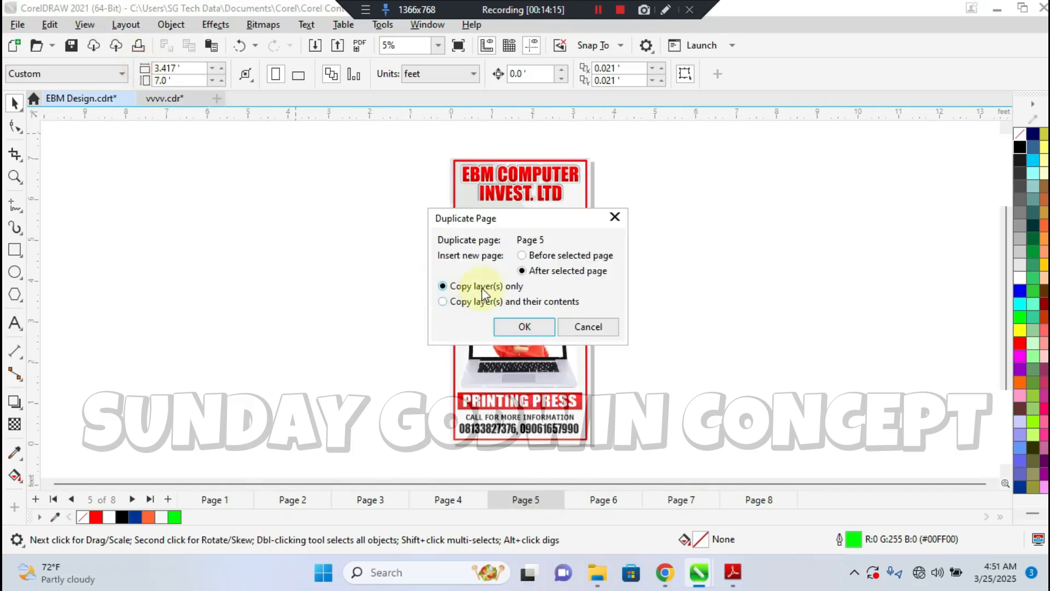
left_click(502, 306)
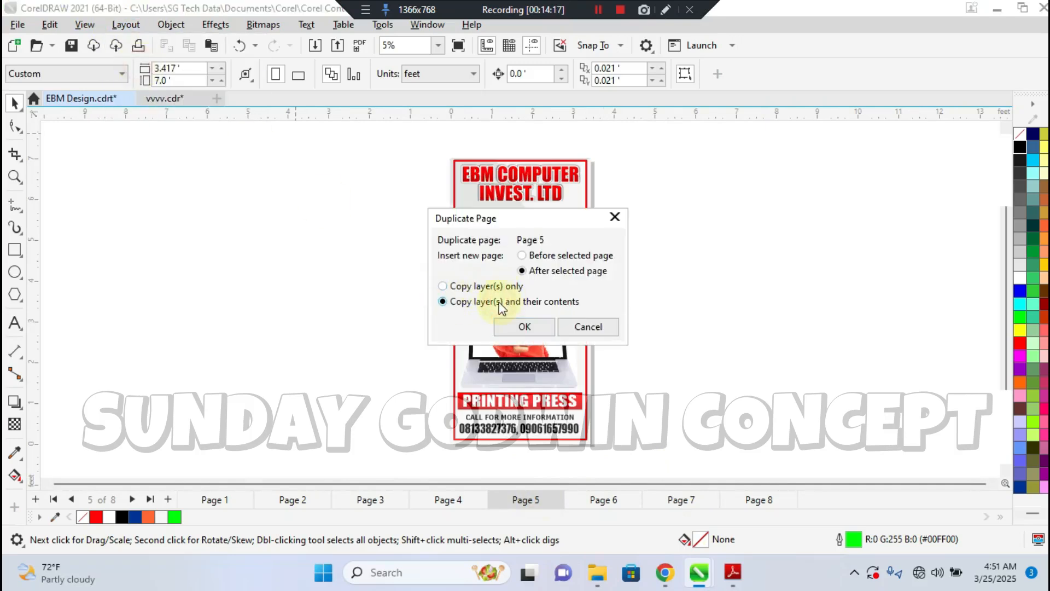
left_click(528, 323)
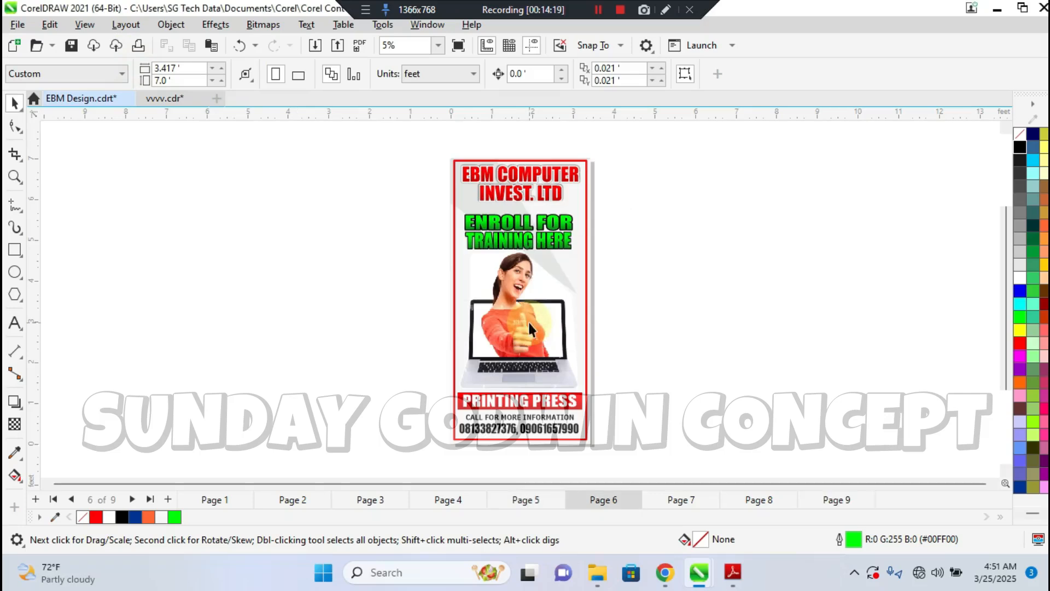
Compare Page 5 with its duplicate on Page 6 and delete Page 6
left_click(529, 500)
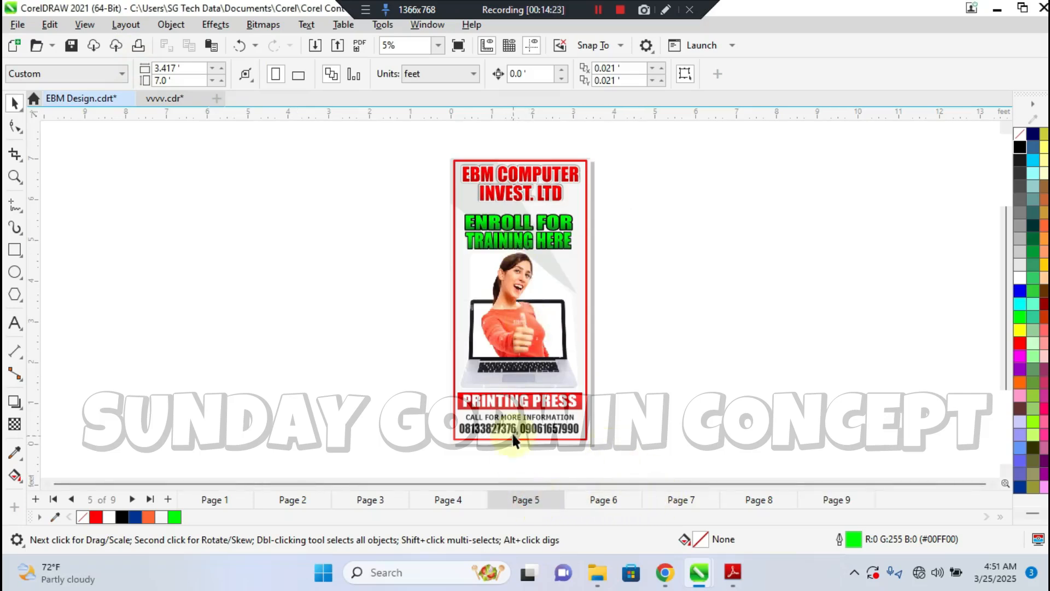
left_click(596, 499)
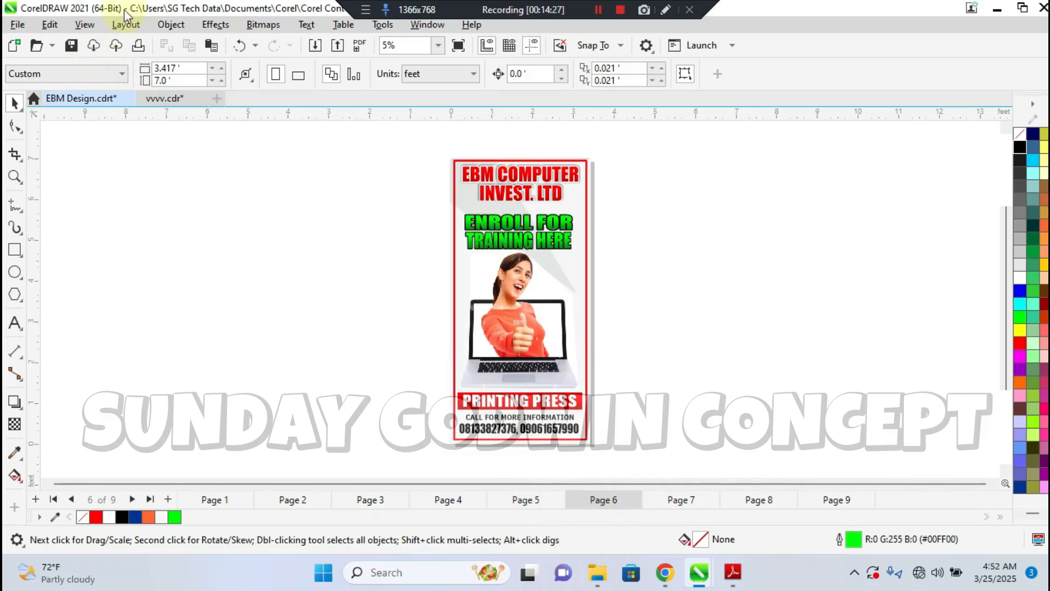
left_click(125, 24)
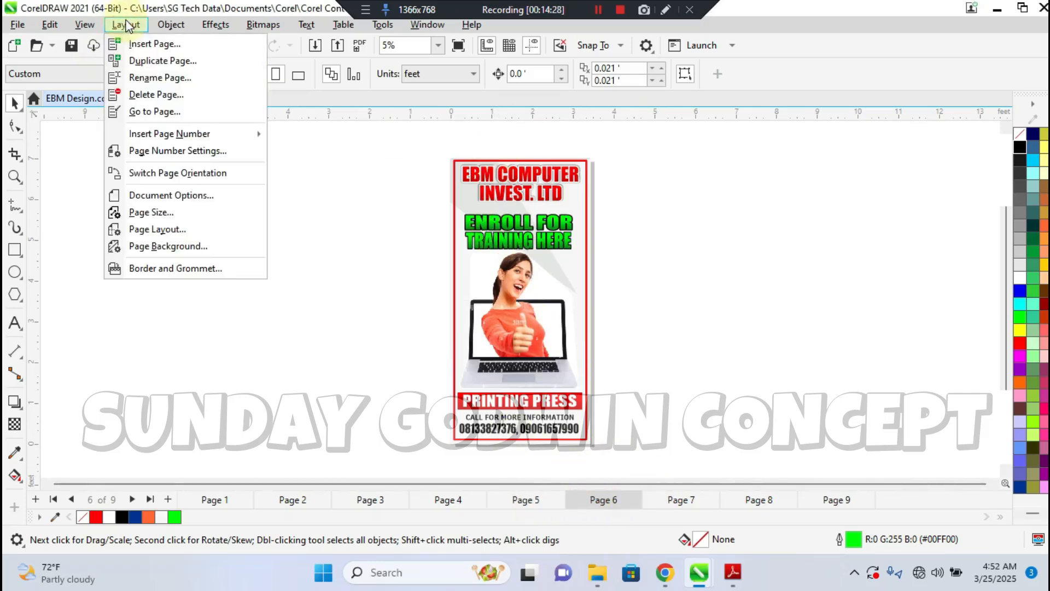
left_click(152, 98)
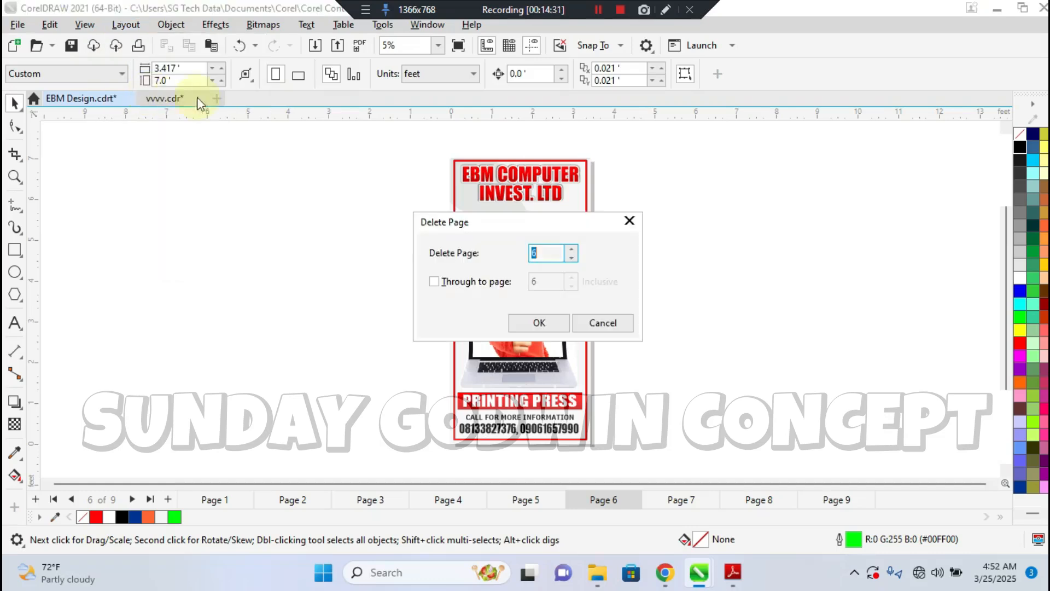
left_click(530, 322)
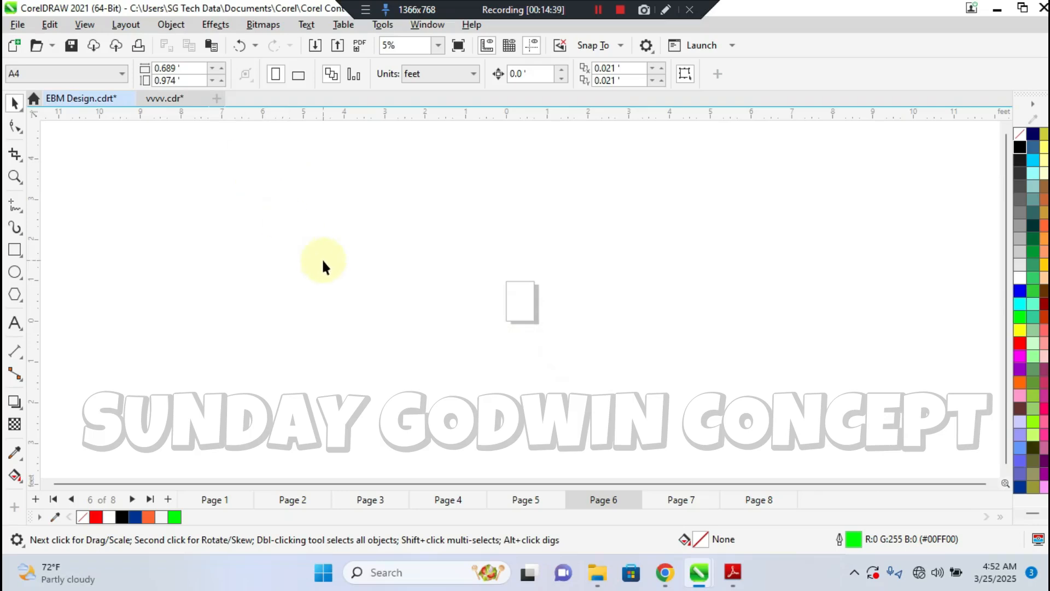
Delete pages 6 through 8 in one operation
left_click(125, 25)
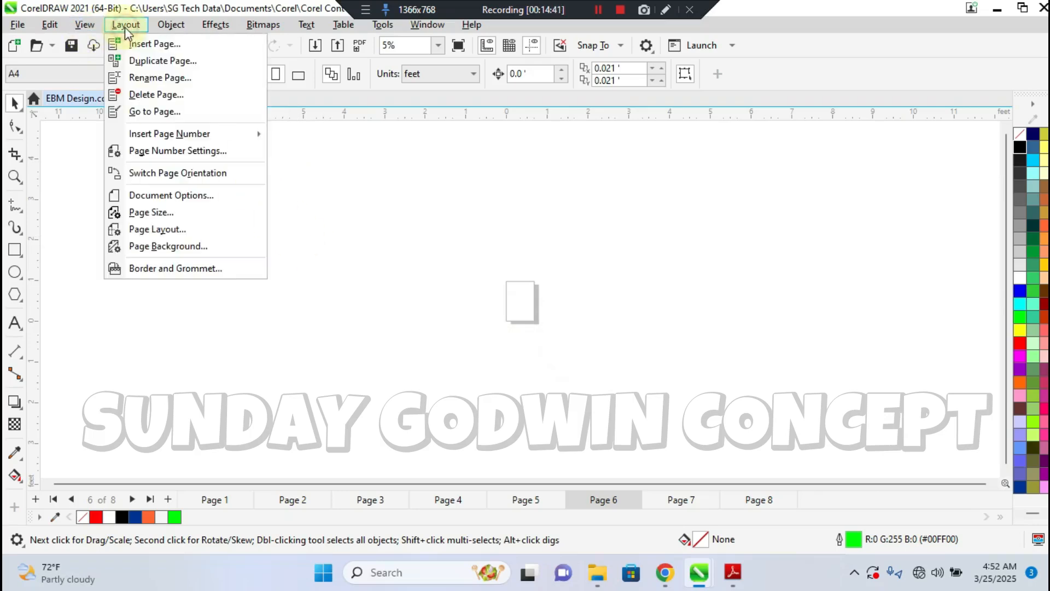
left_click(140, 95)
left_click(447, 281)
left_click_drag(546, 281, 529, 282)
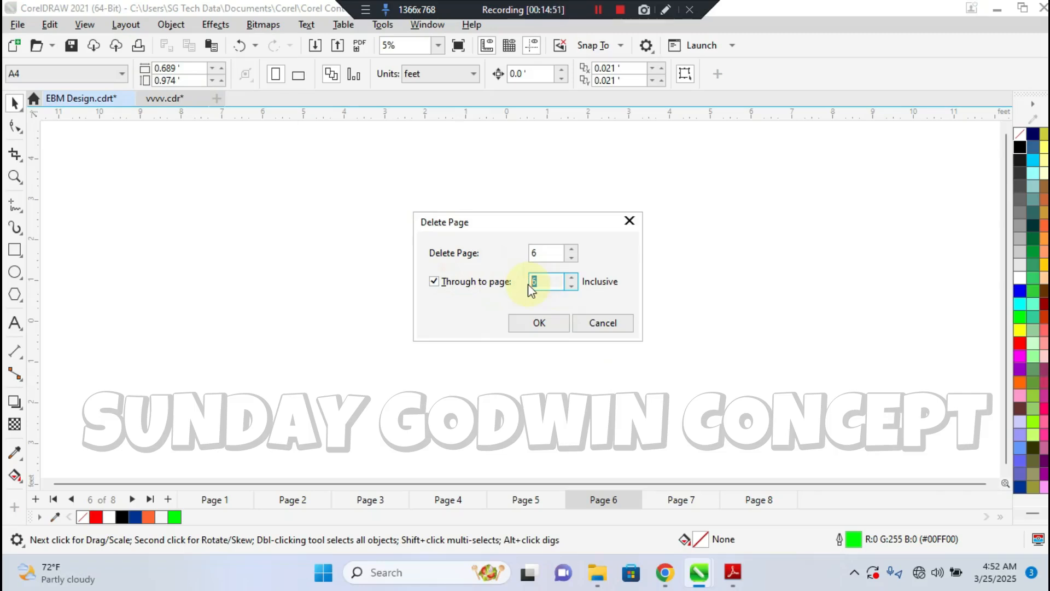
type("8")
left_click(542, 321)
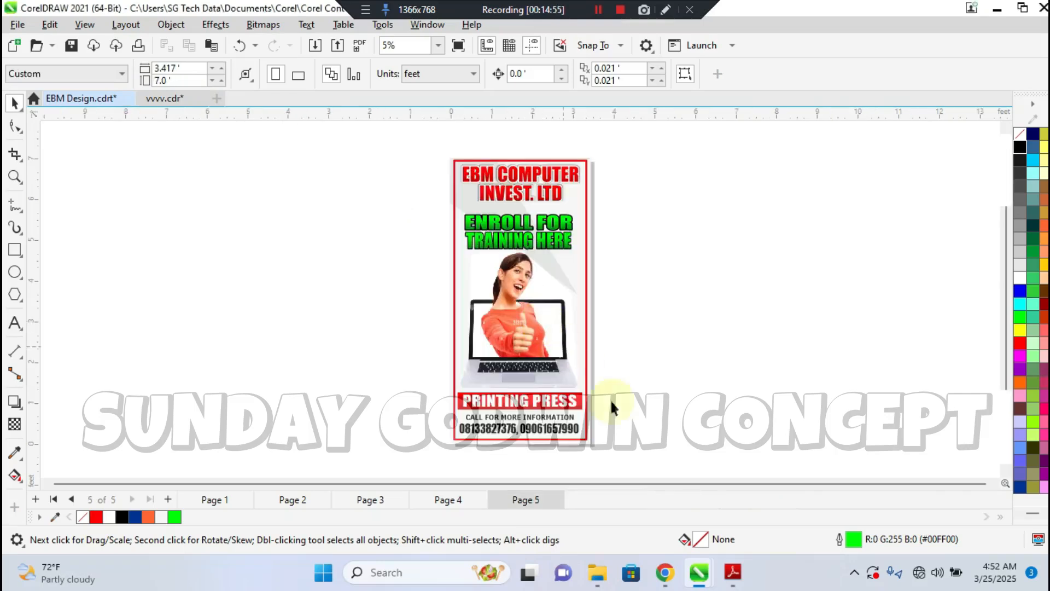
Rename Page 5 as FRONT BANNER LEFT SIDE
left_click(122, 25)
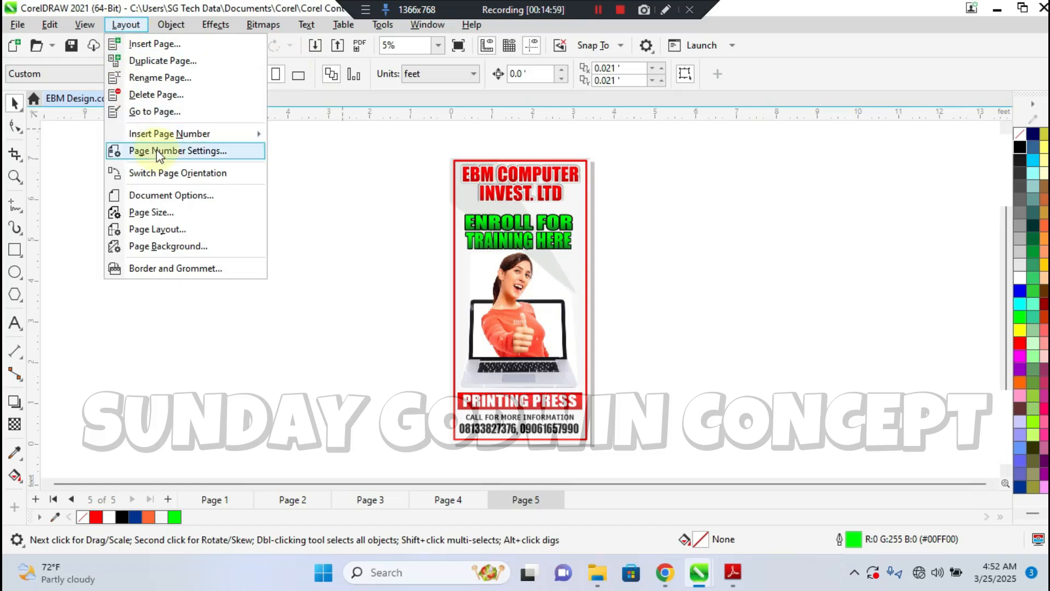
left_click(148, 82)
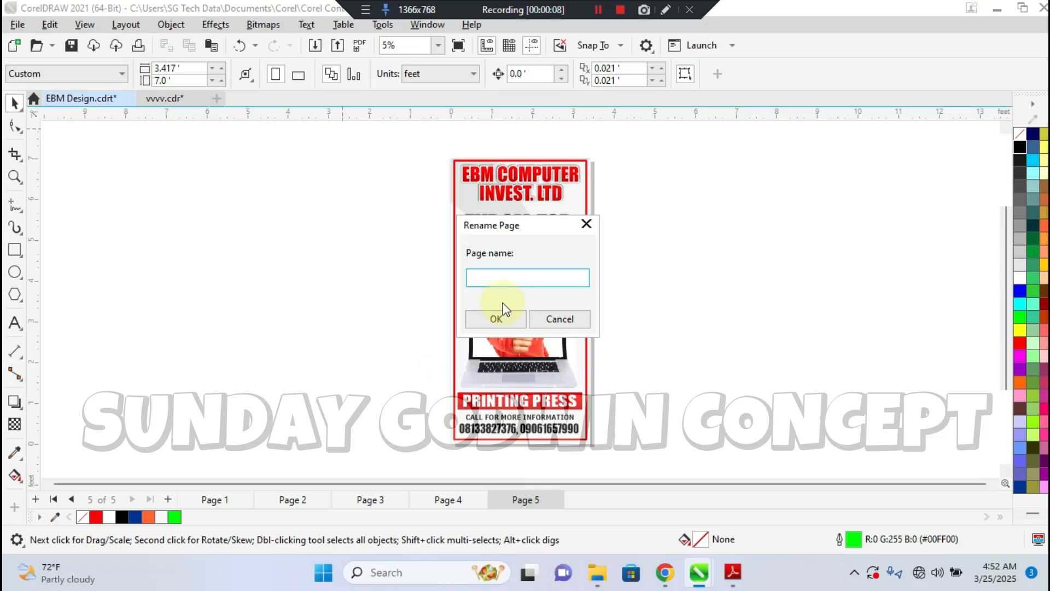
type("F")
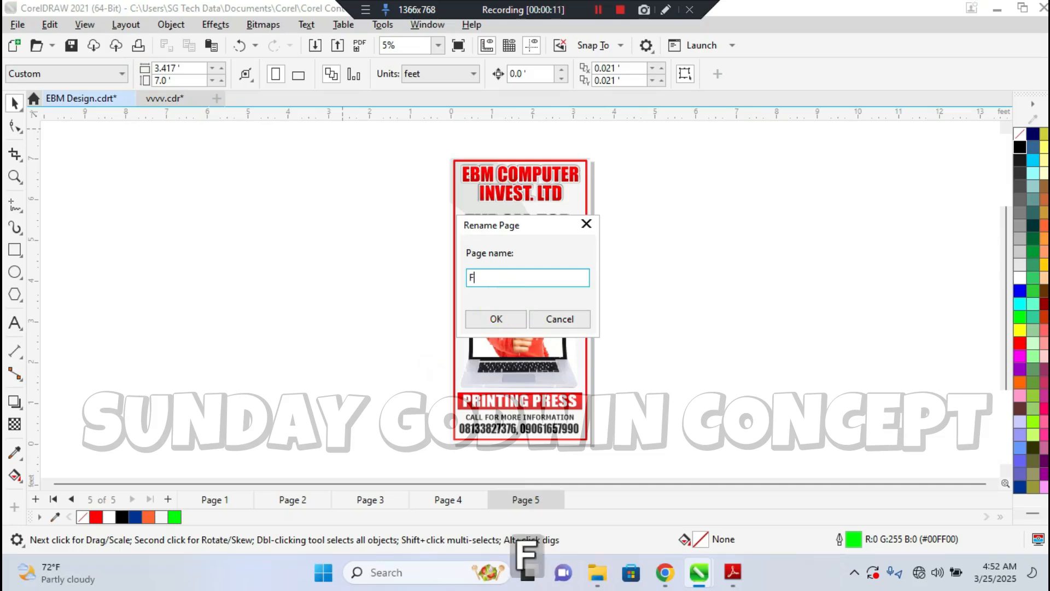
type("RONT BANNER")
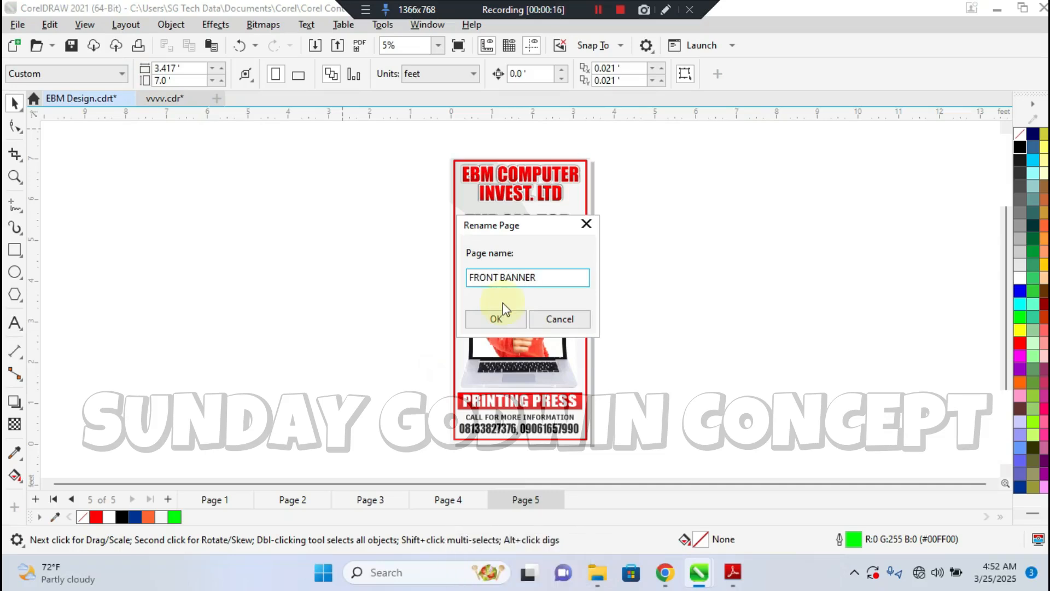
type(" LEFT SIDE")
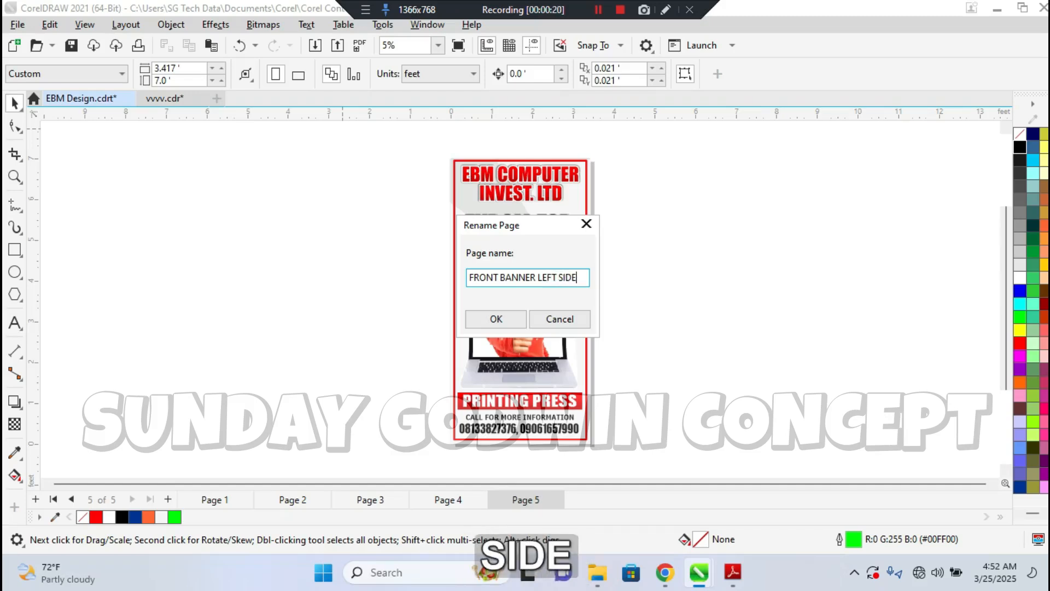
left_click(488, 318)
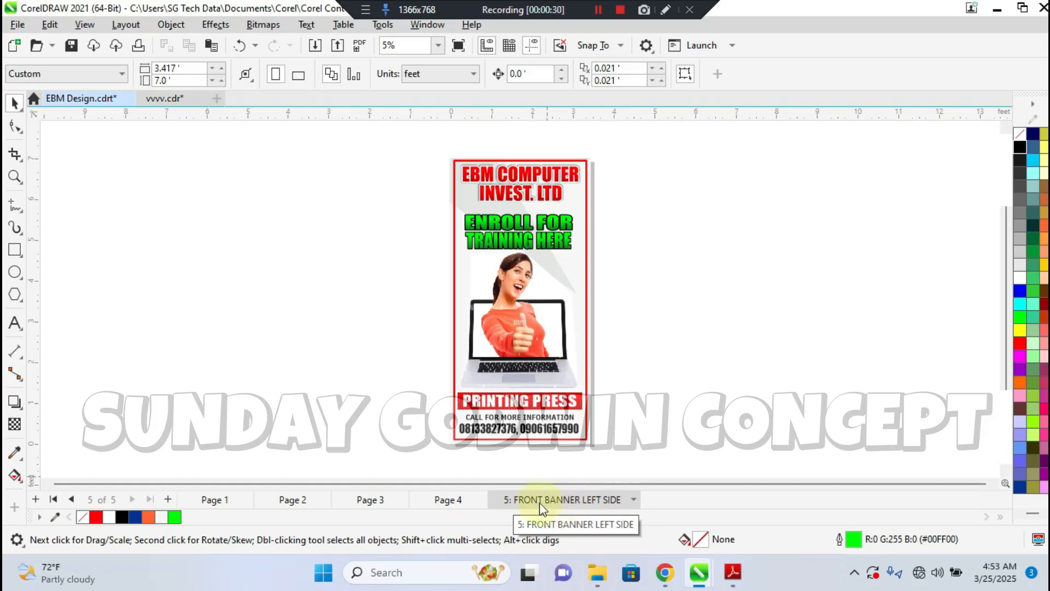
Use the Go To Page command to jump to page 1
left_click(126, 24)
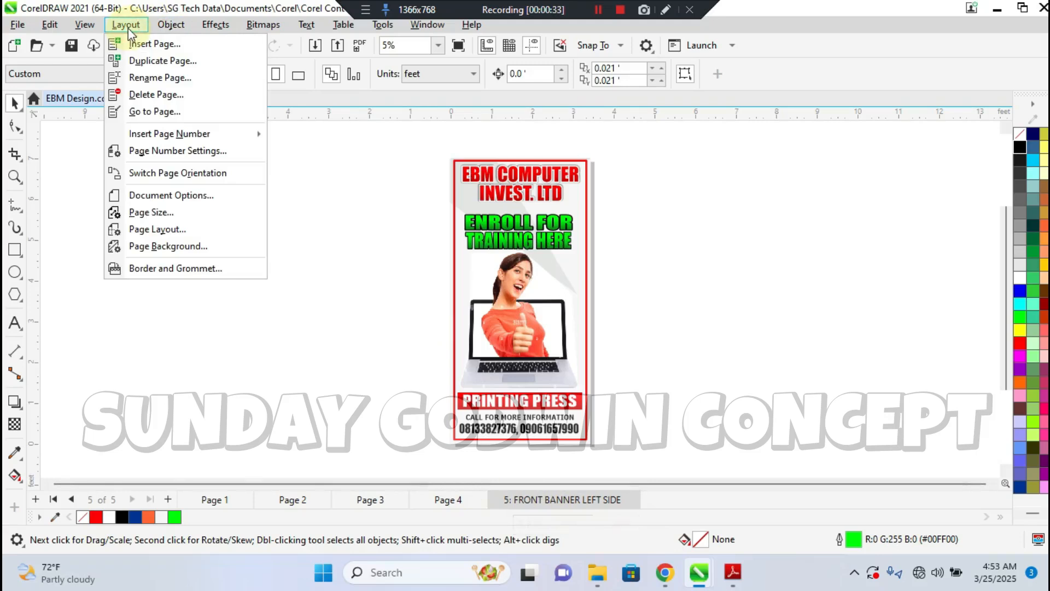
left_click(146, 112)
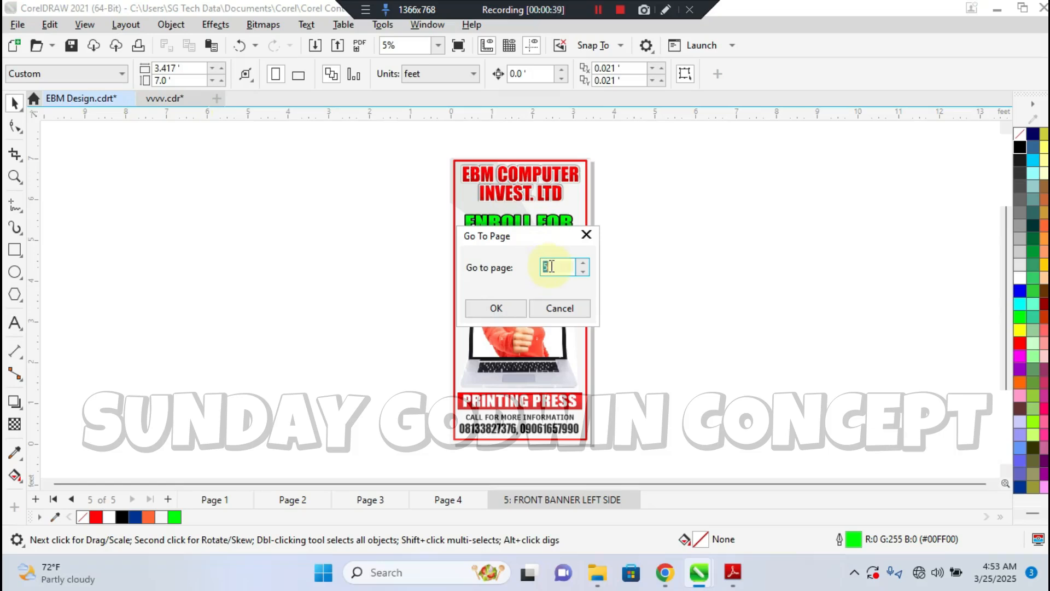
type("1")
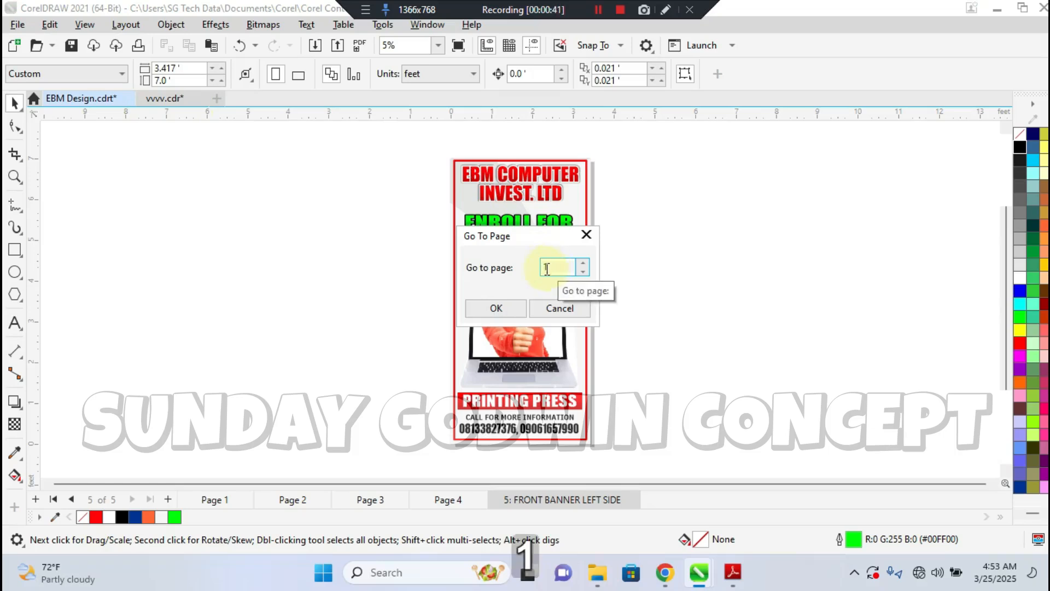
left_click(516, 305)
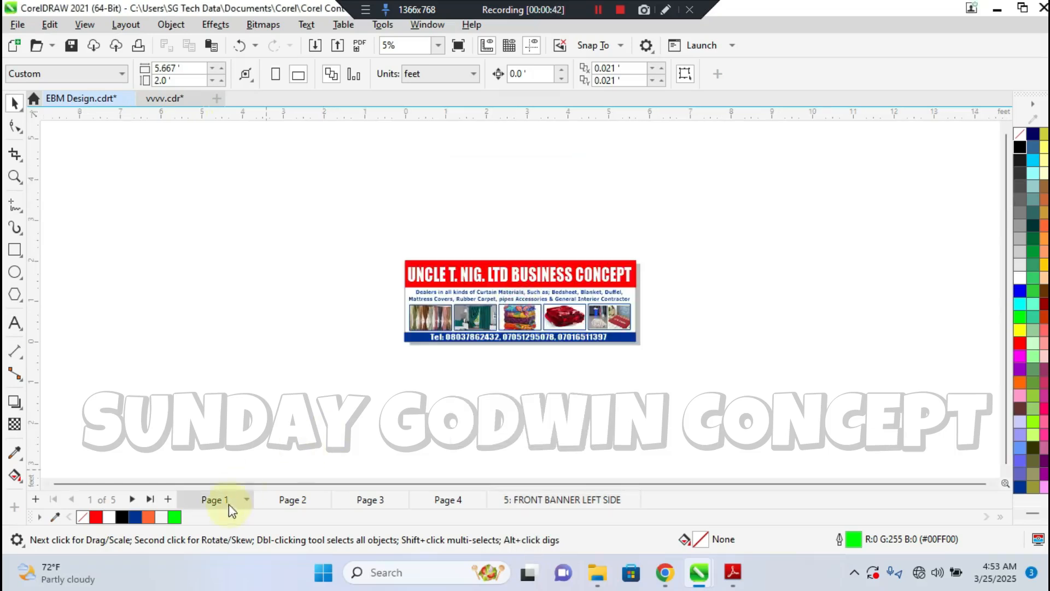
Insert a page number on the active layer of Page 1
left_click(120, 25)
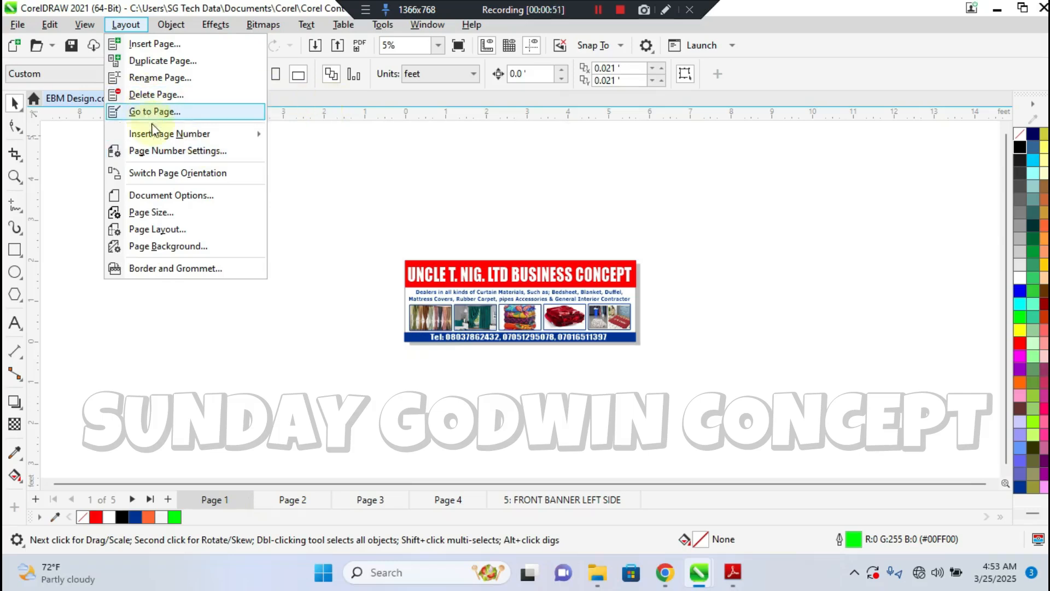
mouse_move(144, 134)
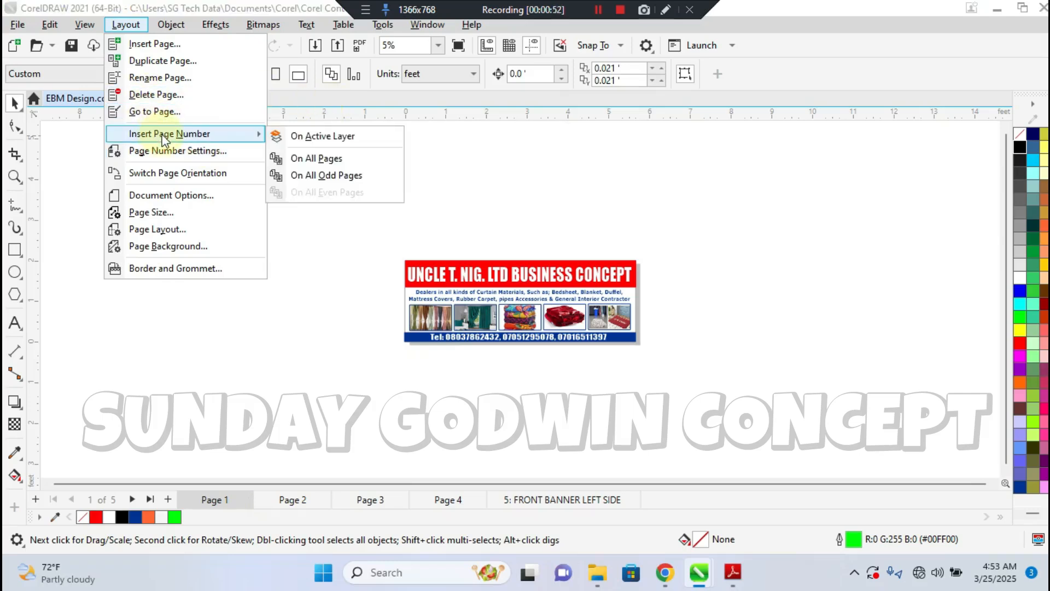
left_click(315, 137)
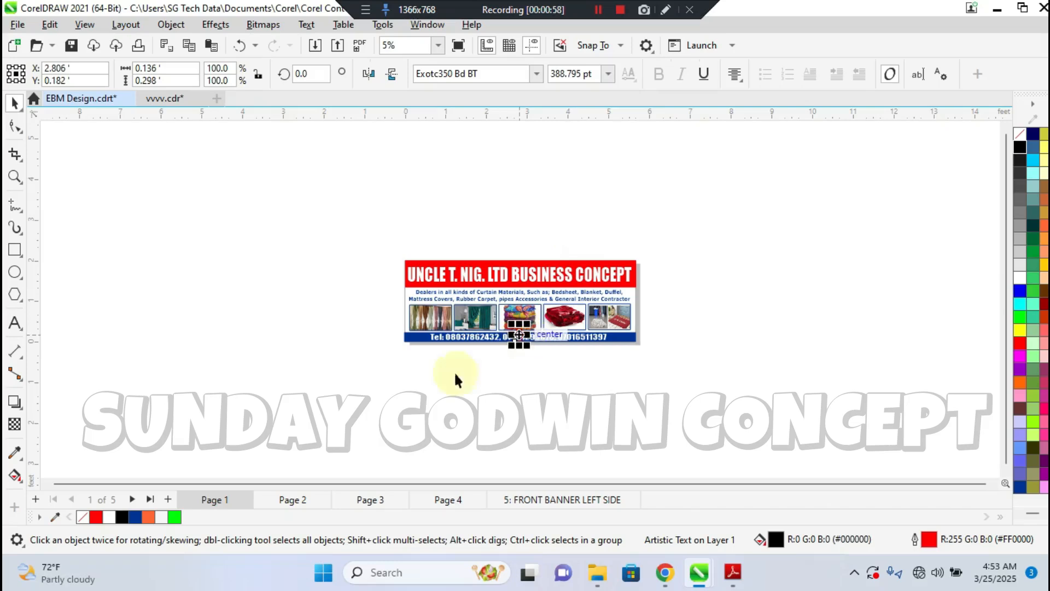
Examine the page number on Page 1 up close, and check pages 2 through 5 for page numbering
left_click(13, 178)
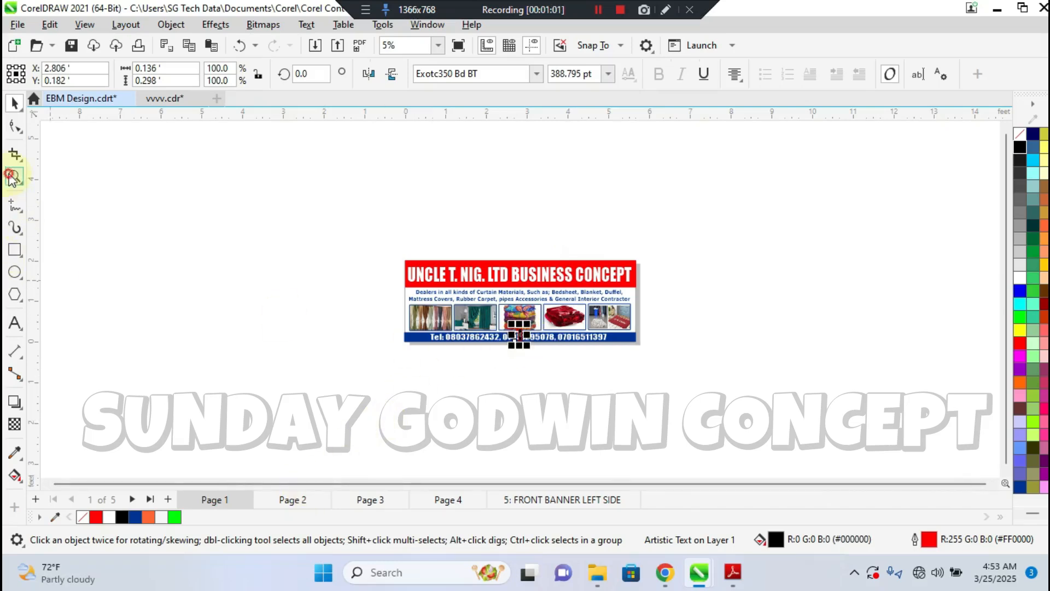
left_click_drag(444, 301, 581, 357)
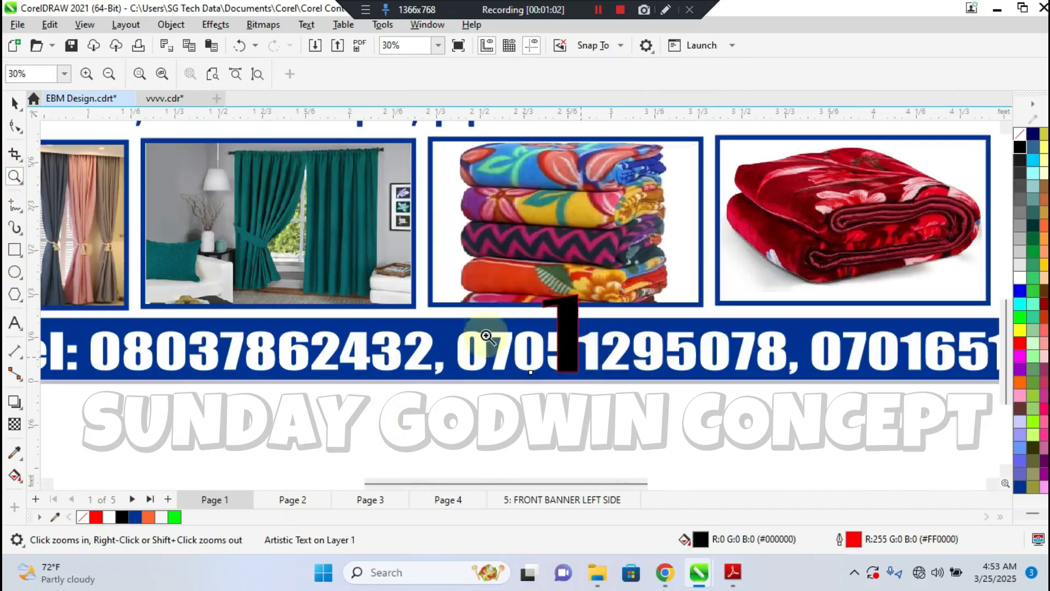
left_click(303, 503)
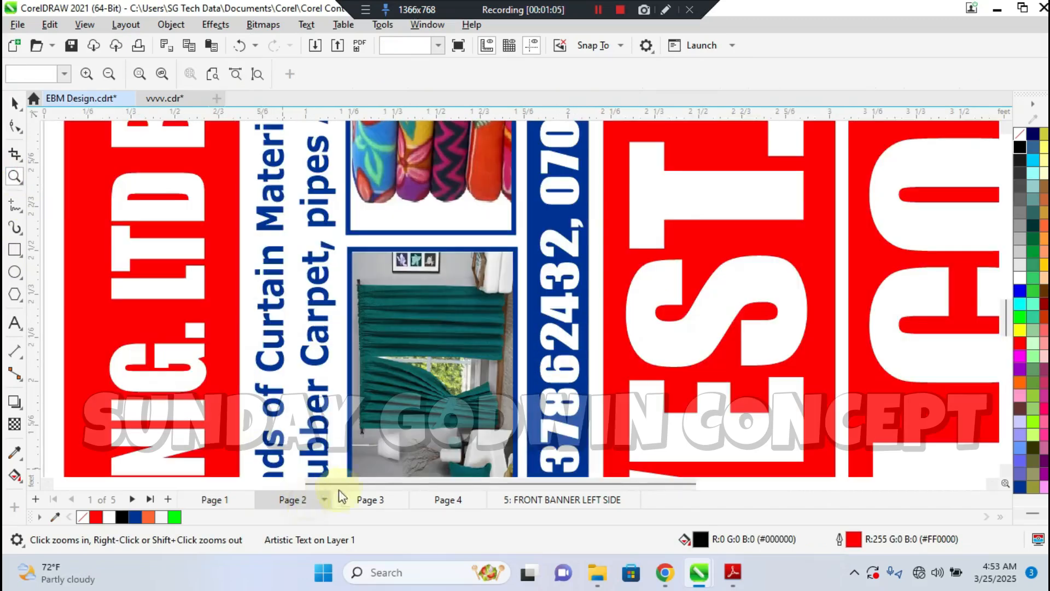
left_click_drag(1010, 317, 1005, 211)
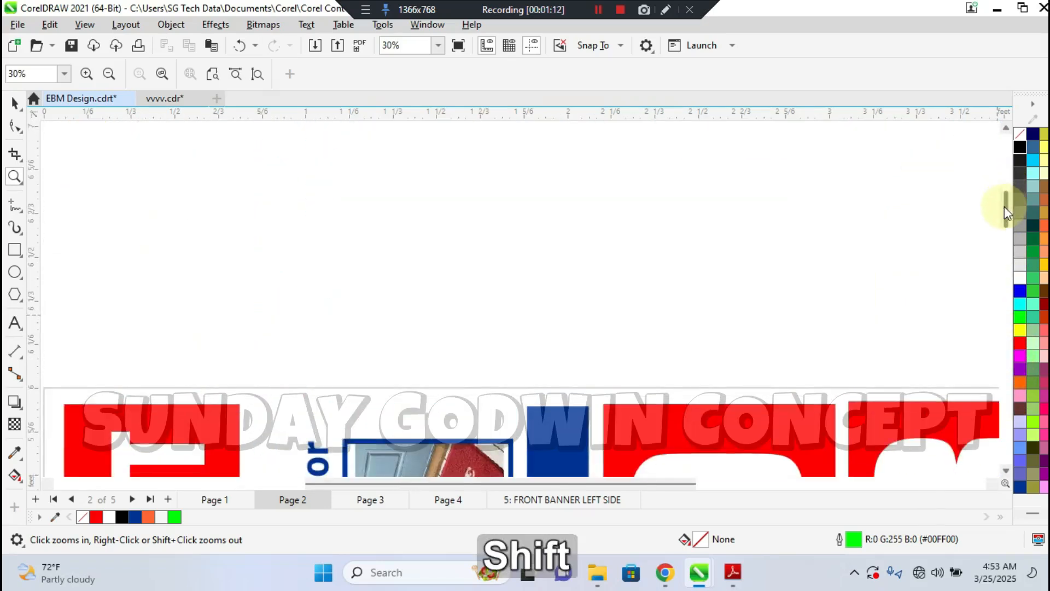
key("shift+F4")
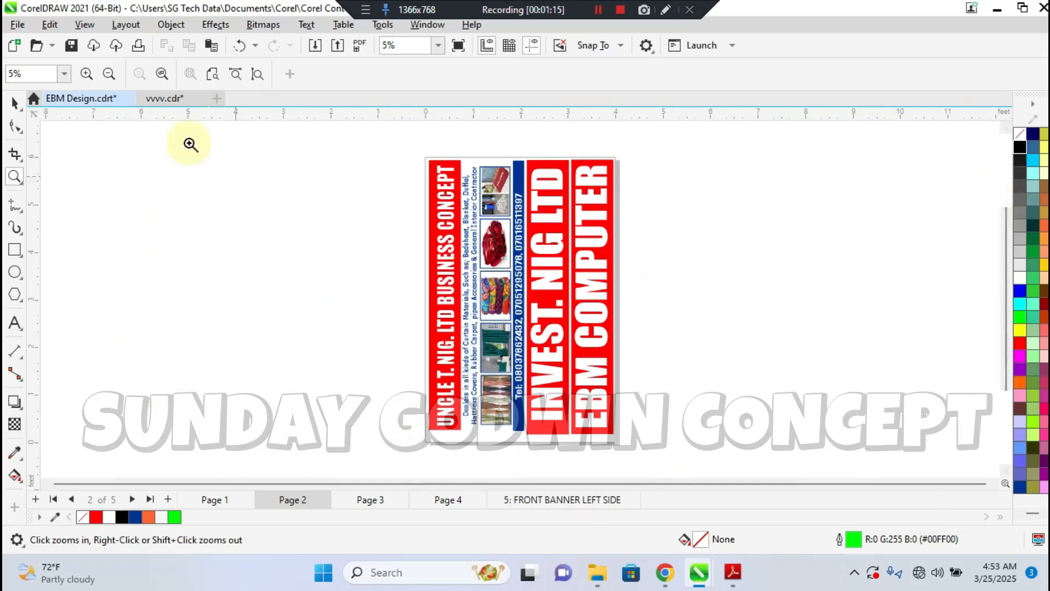
left_click(12, 103)
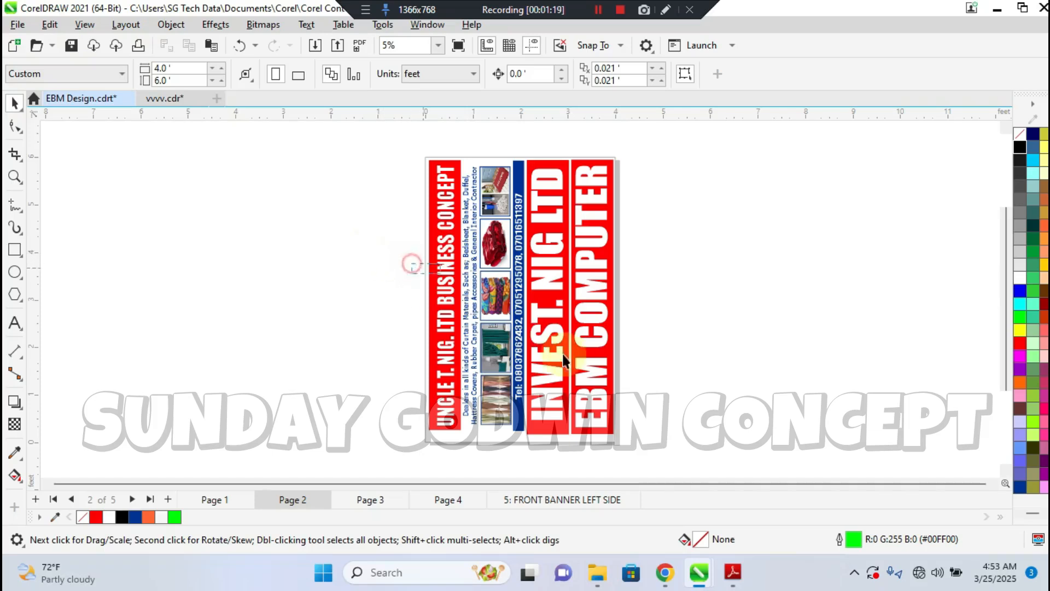
left_click(383, 500)
left_click(445, 499)
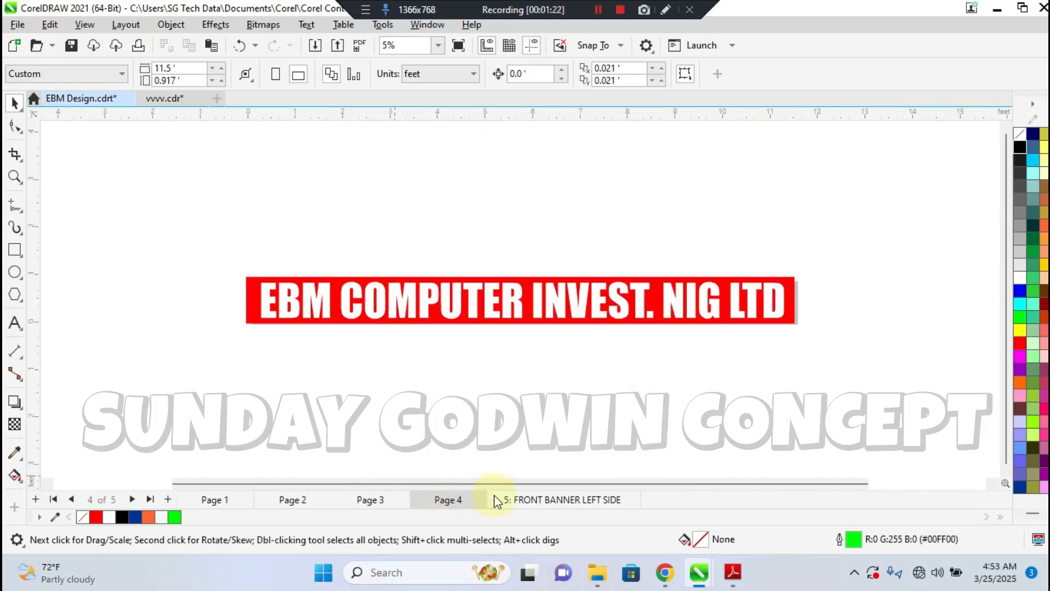
left_click(529, 499)
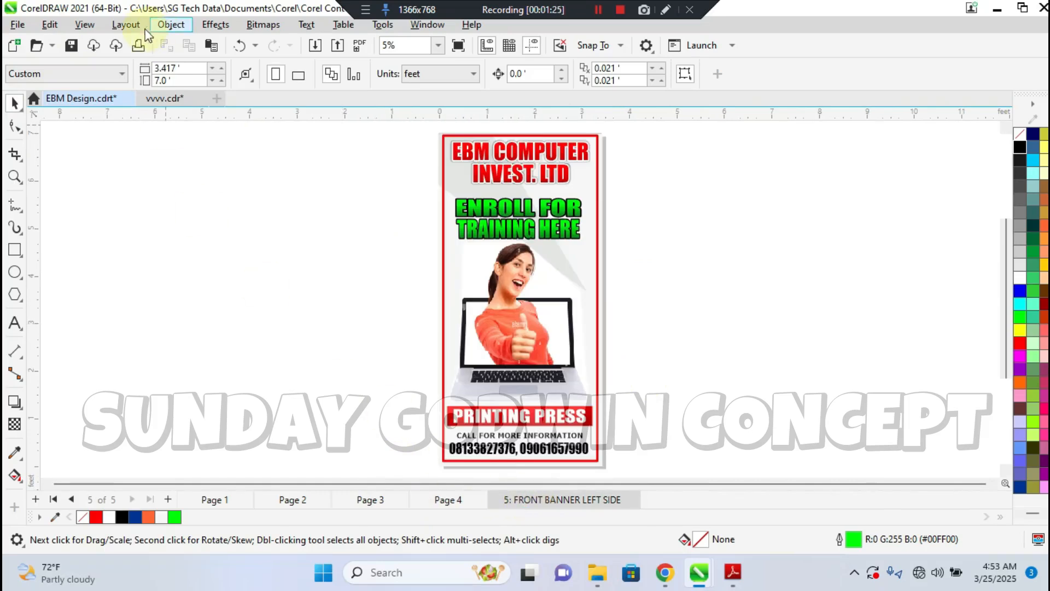
Delete the page number object from the blue phone strip of the Page 1 banner
left_click(214, 499)
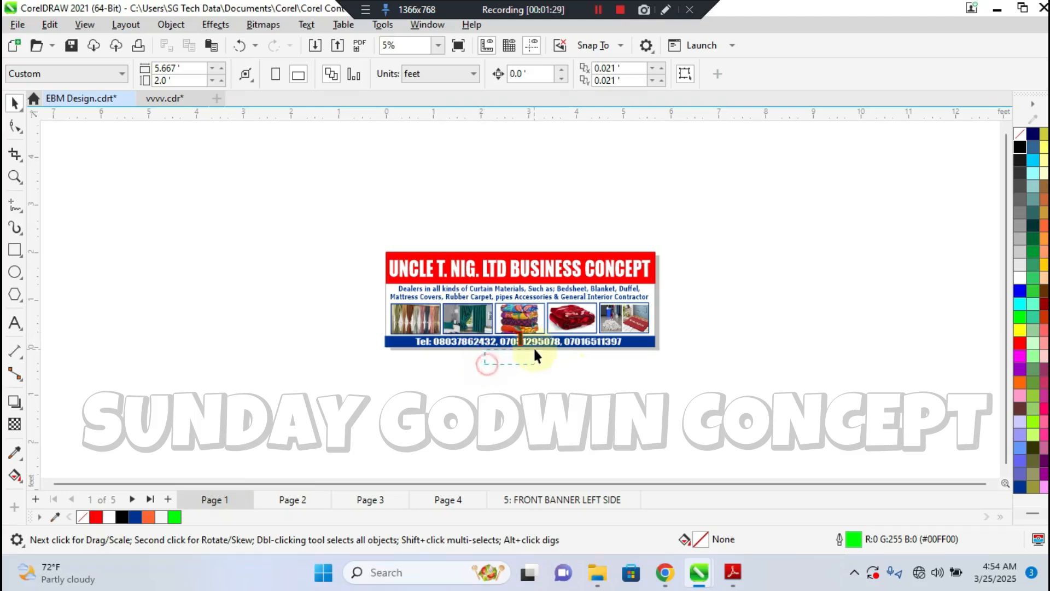
left_click(520, 338)
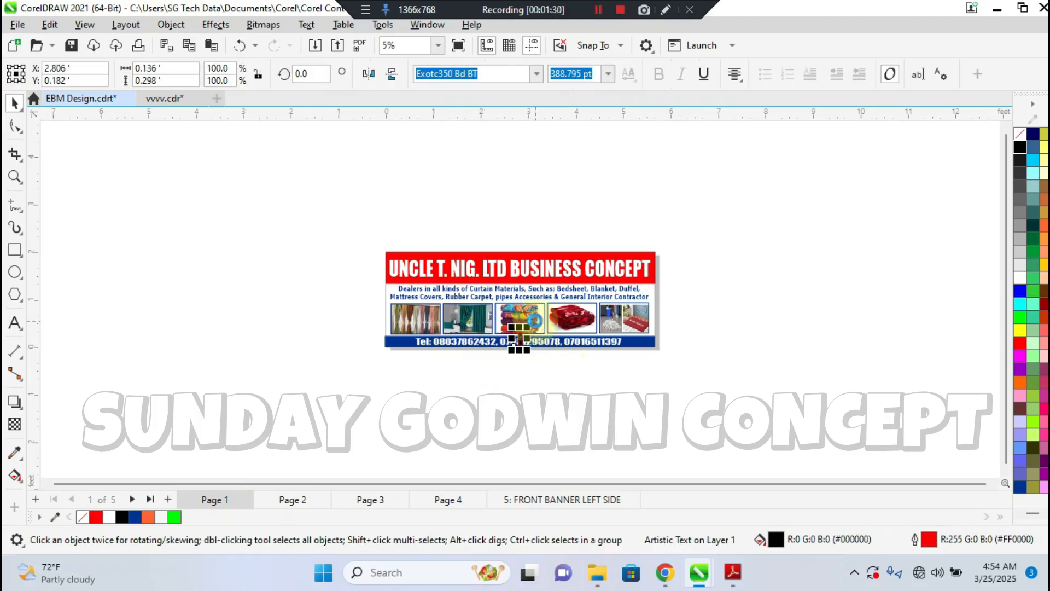
key("Delete")
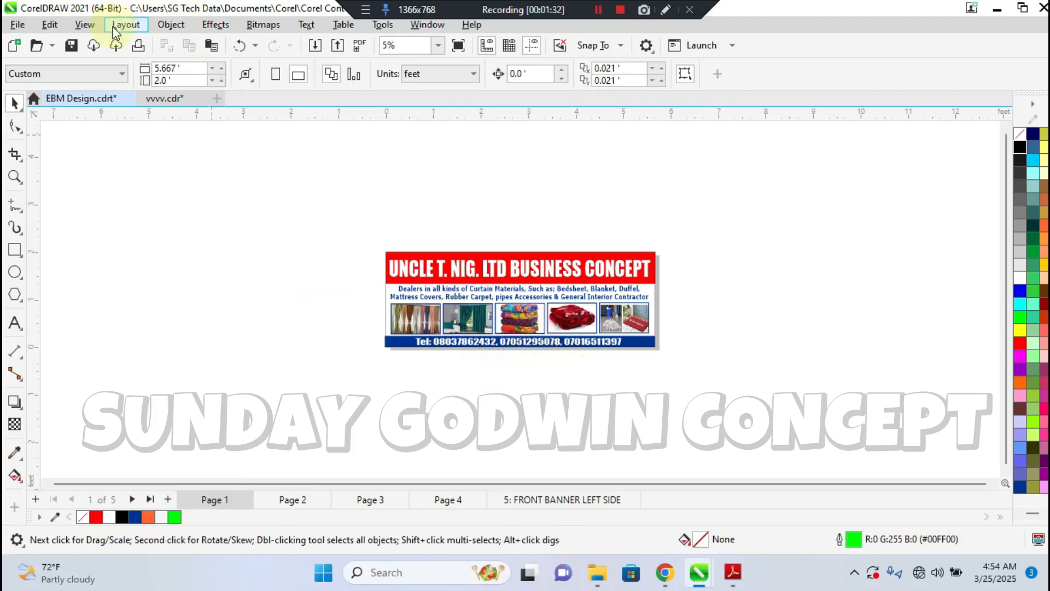
Set the page background to a solid dark olive colour from the RGB Palette
left_click(139, 26)
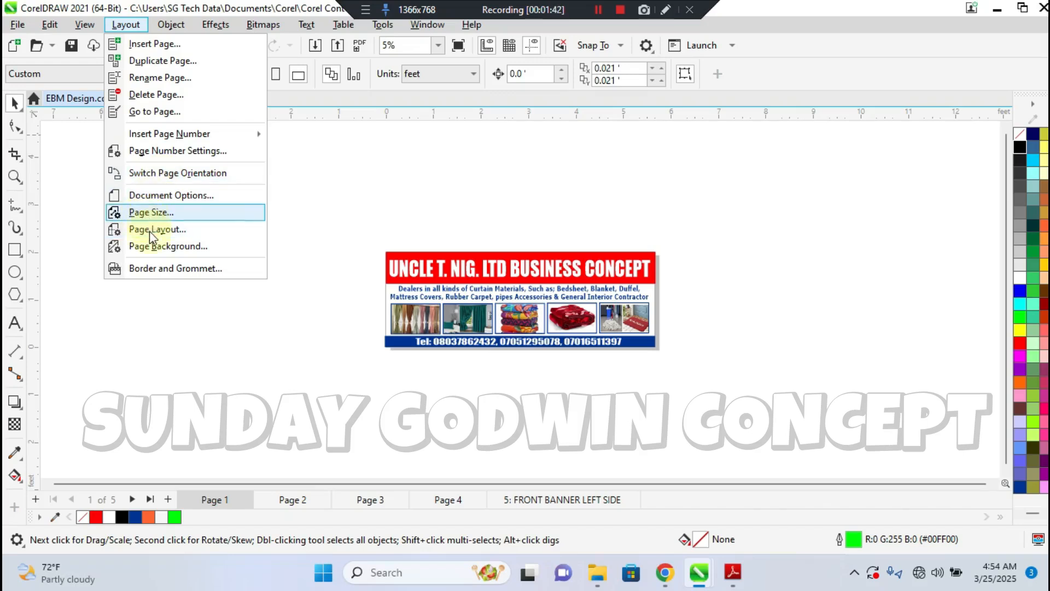
left_click(156, 249)
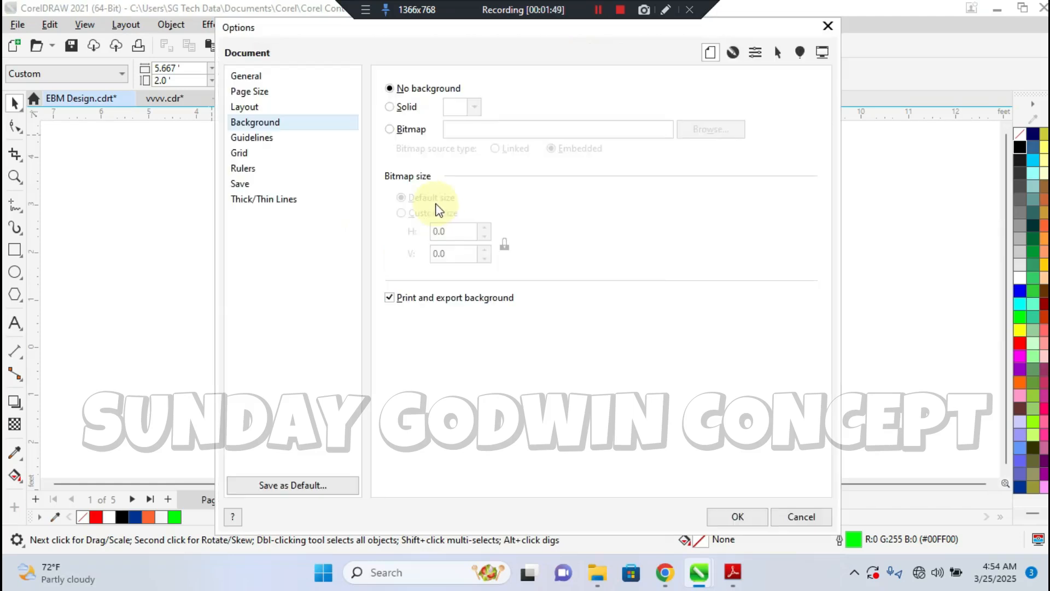
left_click(390, 107)
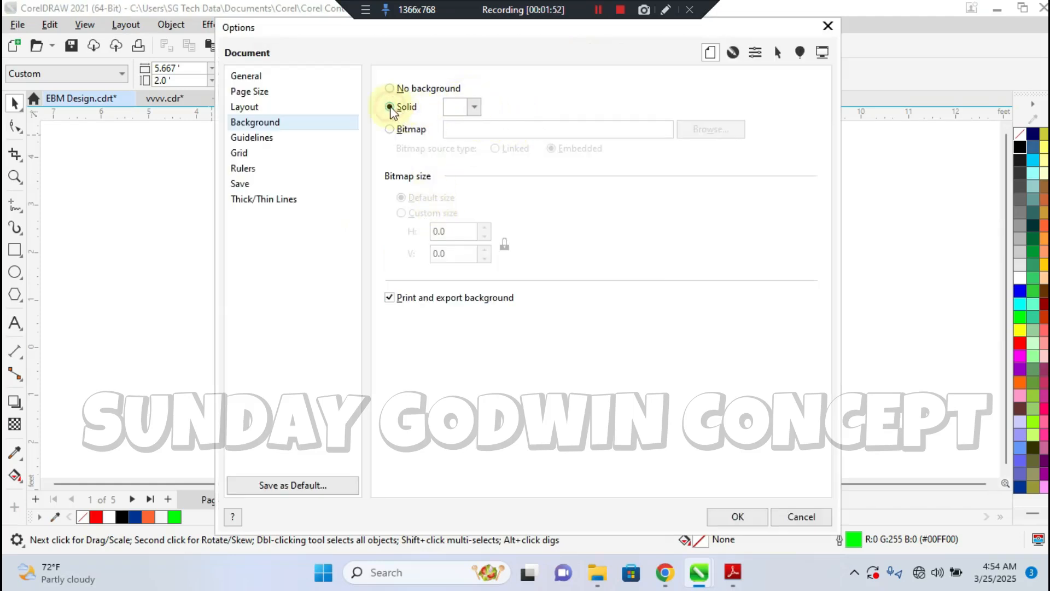
left_click(474, 107)
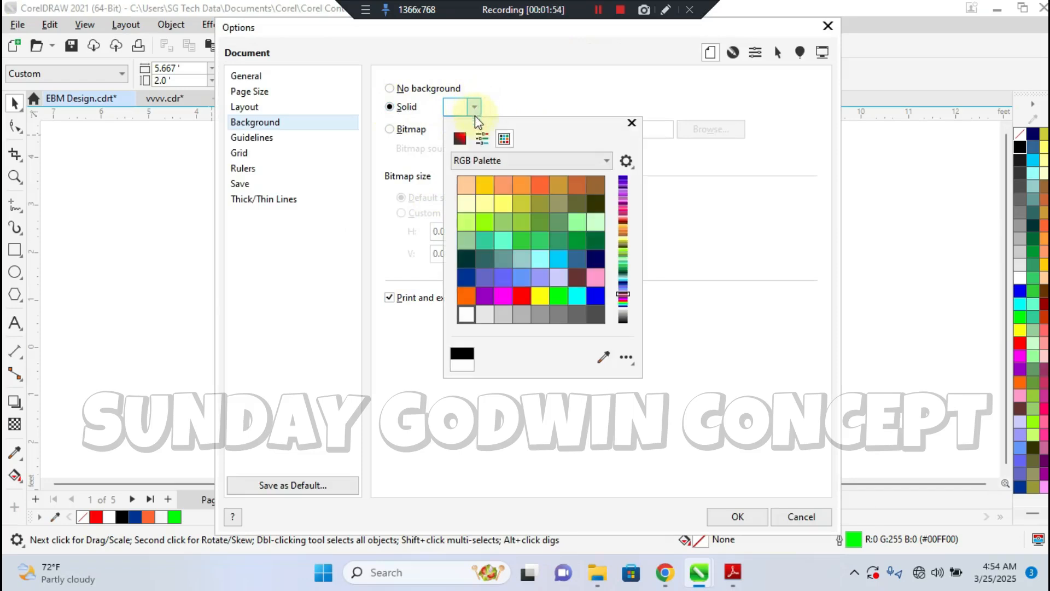
left_click(595, 203)
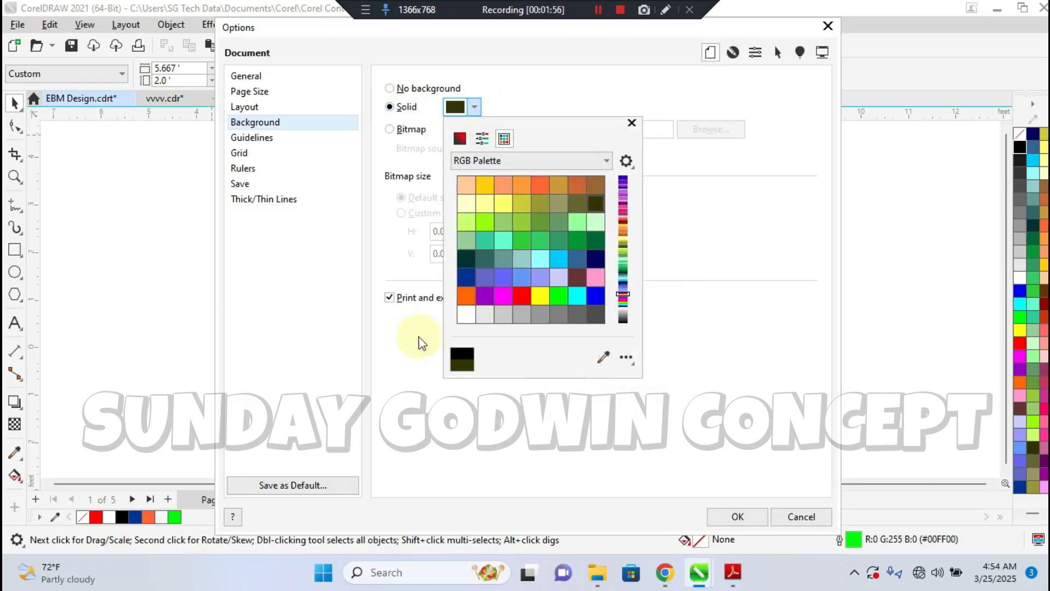
left_click(415, 345)
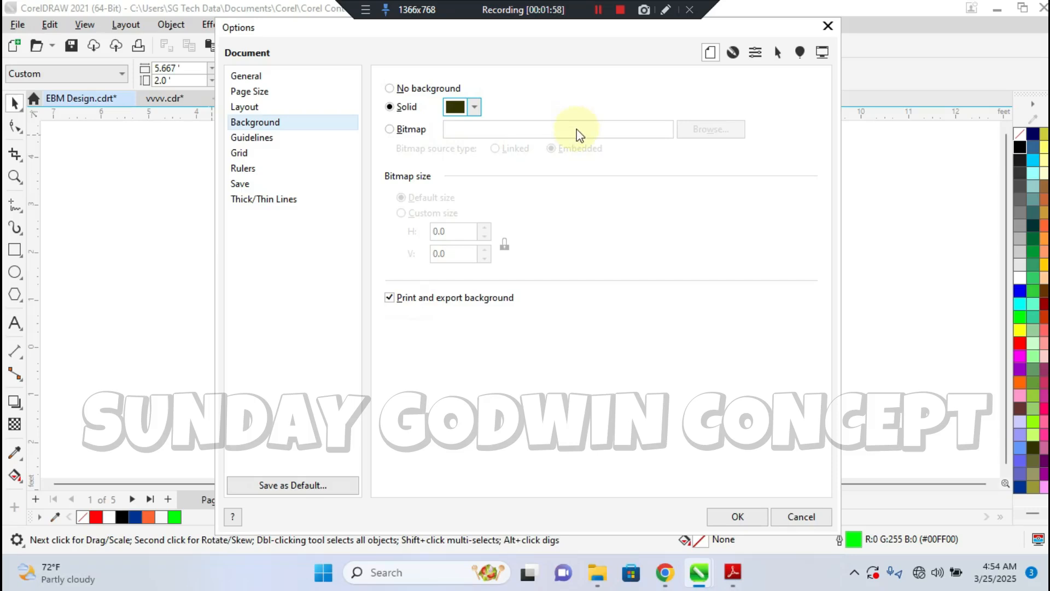
left_click(733, 514)
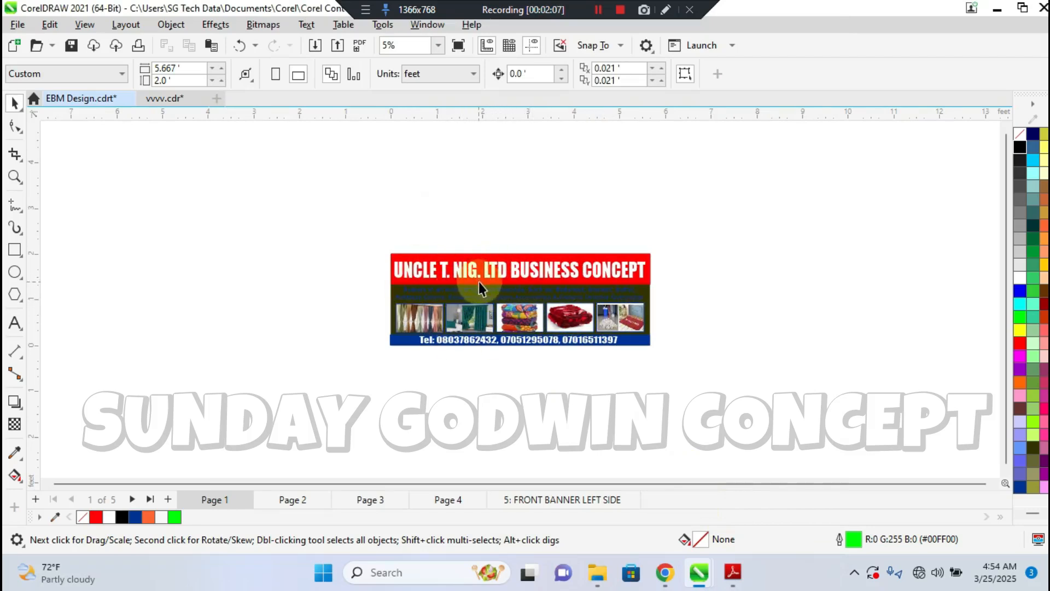
Remove the solid page background by setting it to No background
left_click(141, 29)
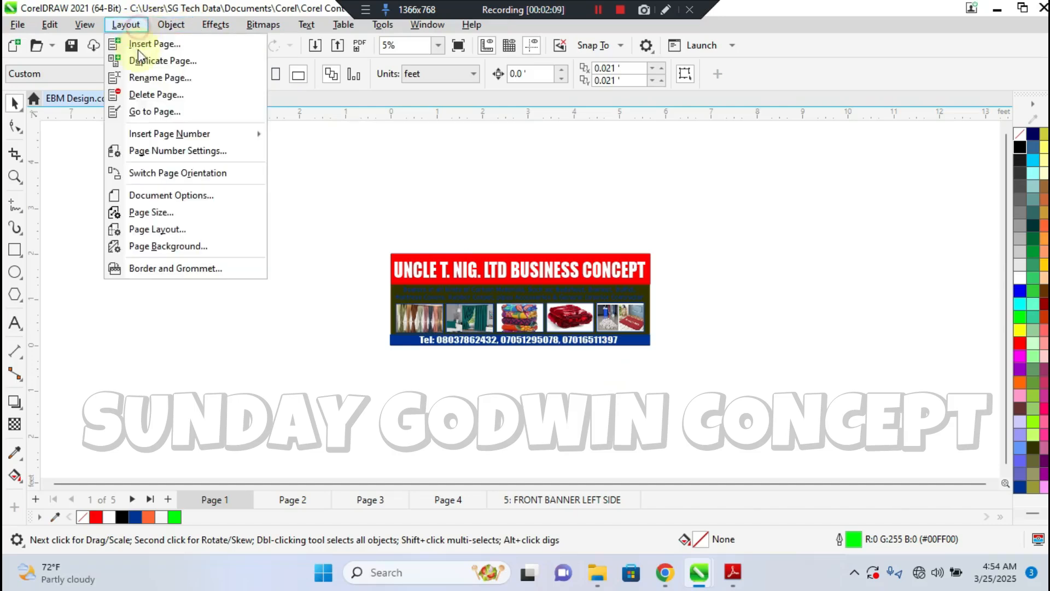
left_click(151, 249)
left_click(406, 91)
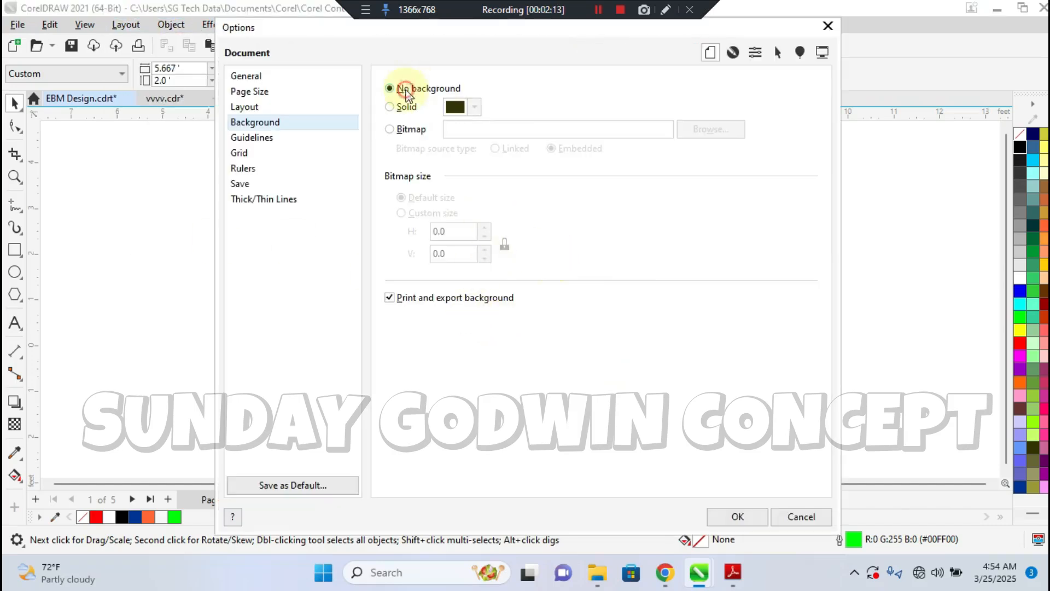
left_click(733, 516)
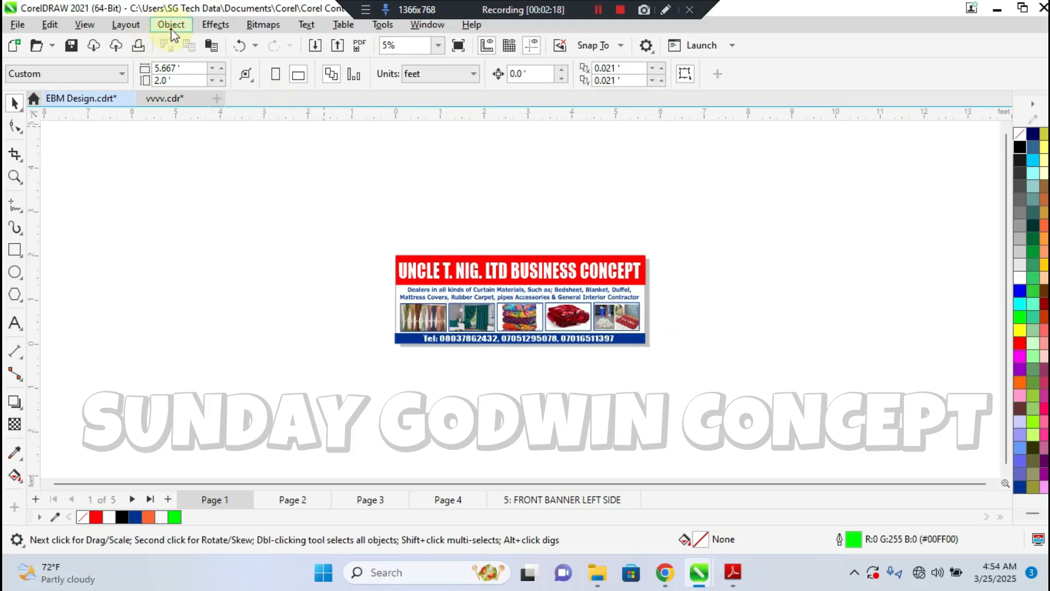
left_click(171, 25)
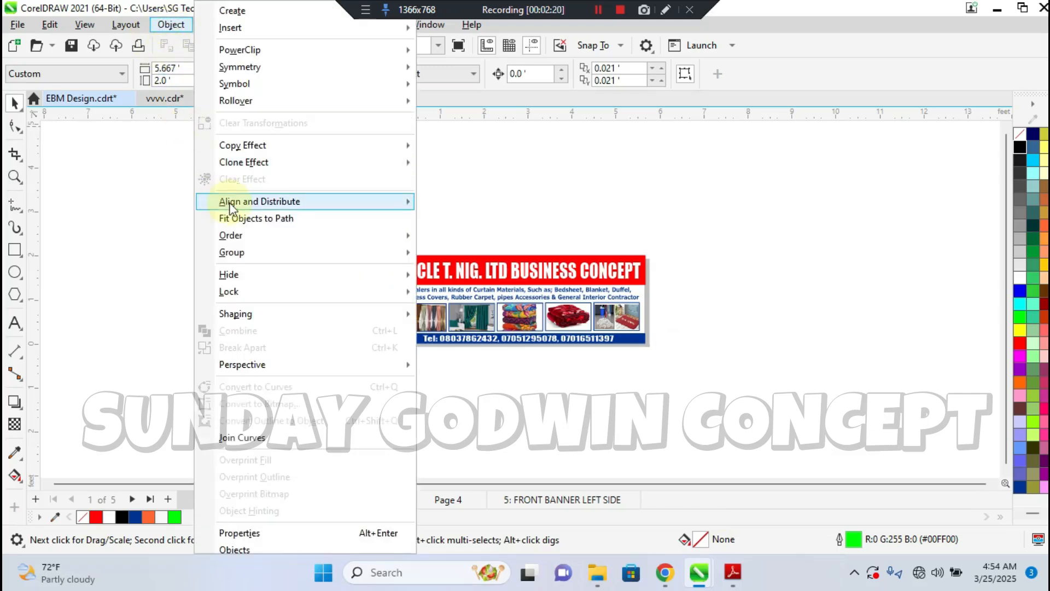
mouse_move(281, 66)
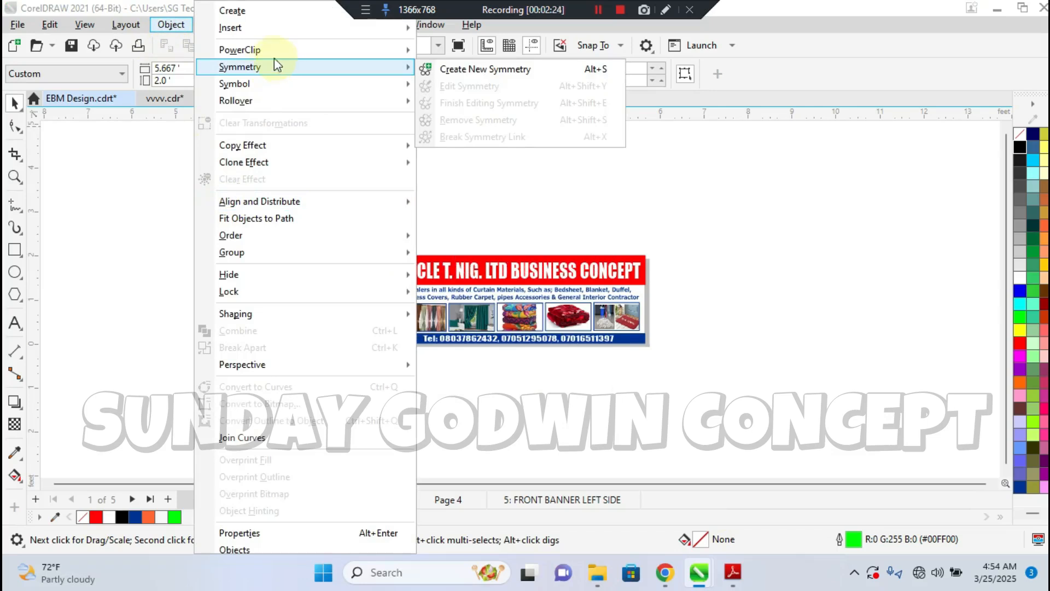
mouse_move(265, 186)
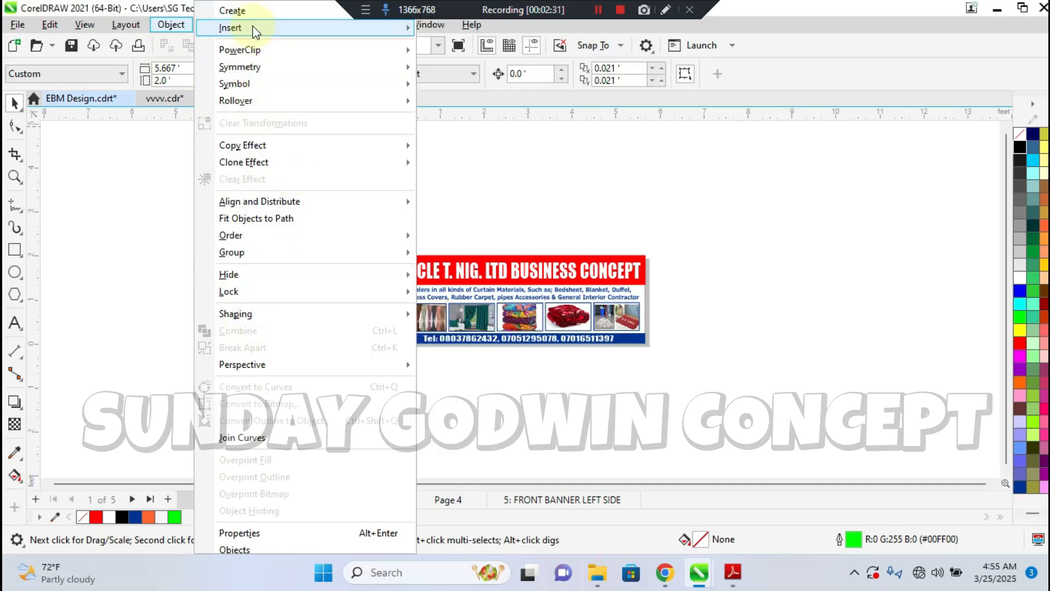
mouse_move(256, 31)
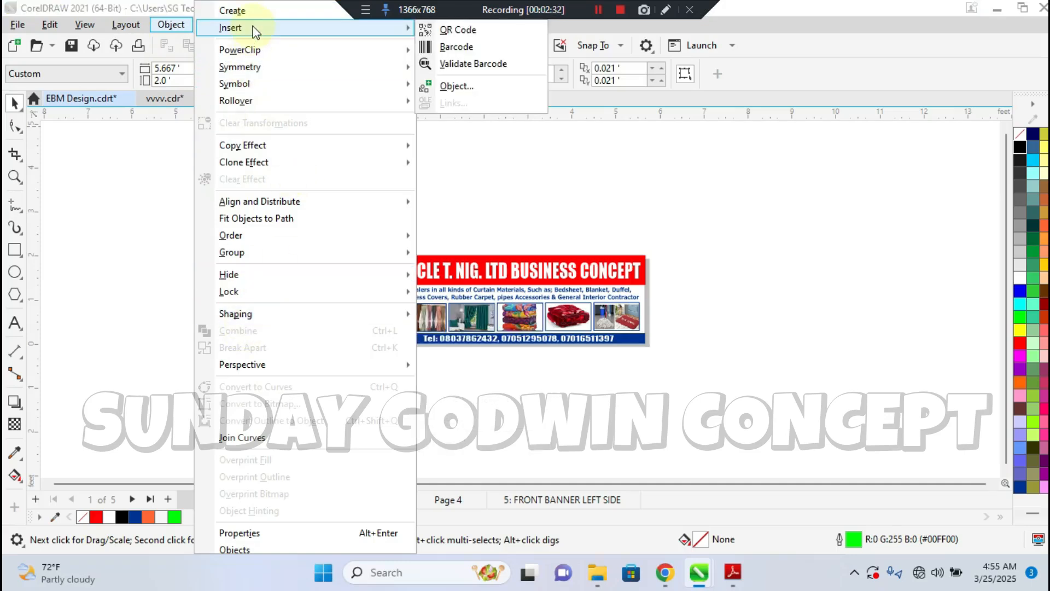
mouse_move(287, 143)
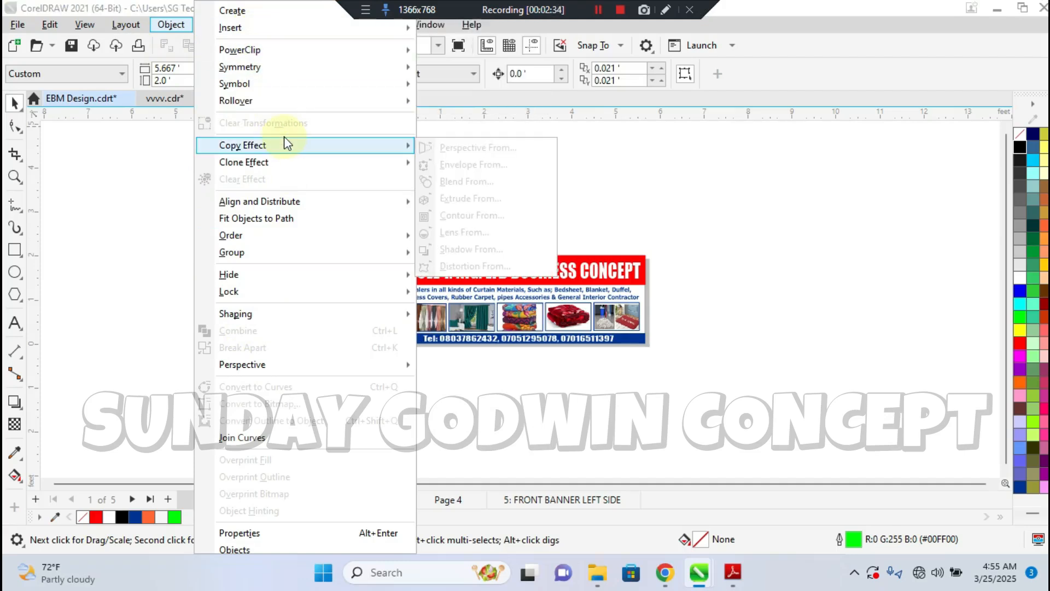
mouse_move(328, 253)
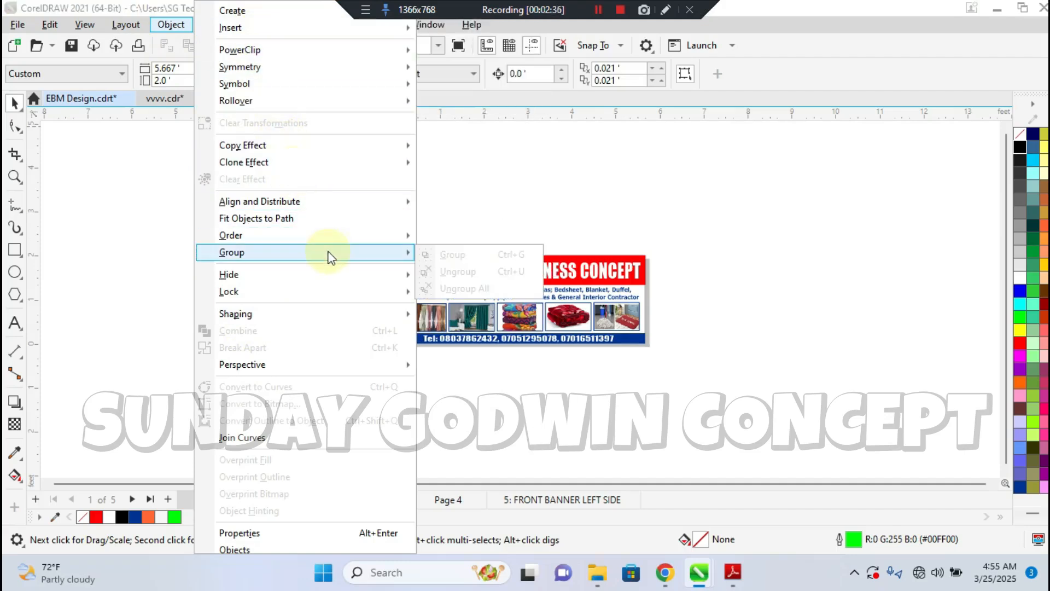